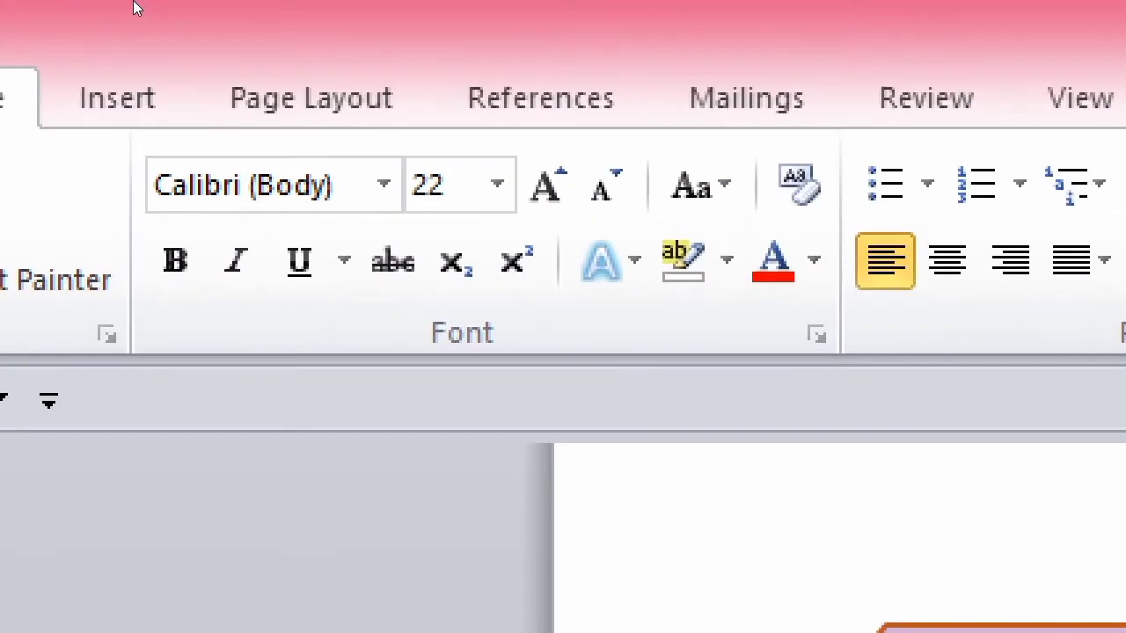
# - Show Word's Insert tab, then subscribe to the tutorial channel with All notifications
pyautogui.click(123, 88)
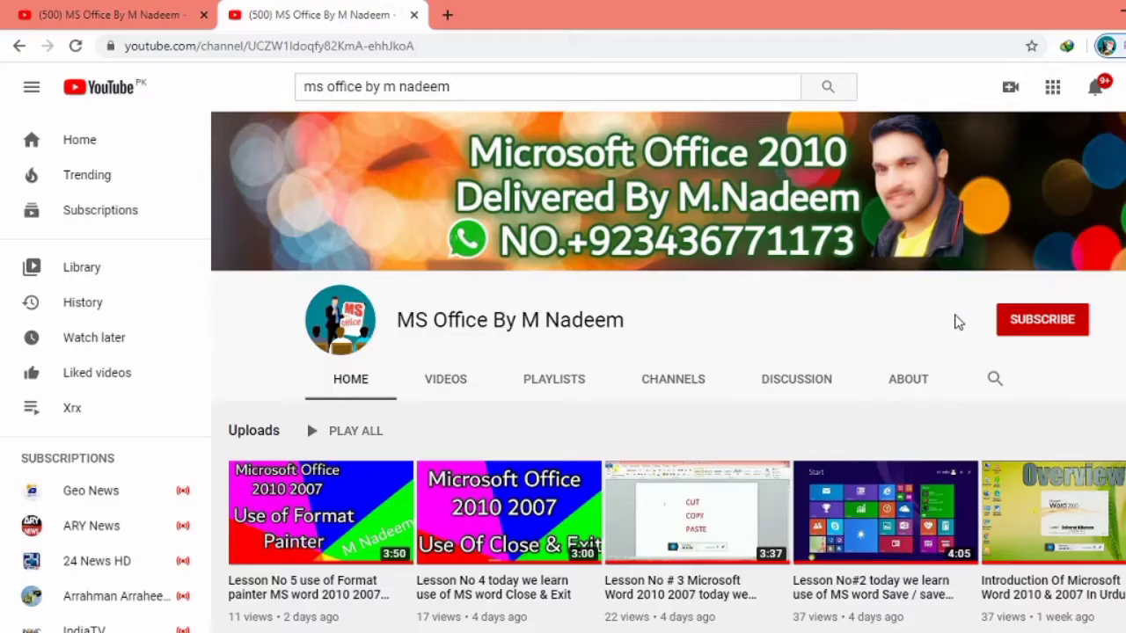
pyautogui.click(1024, 325)
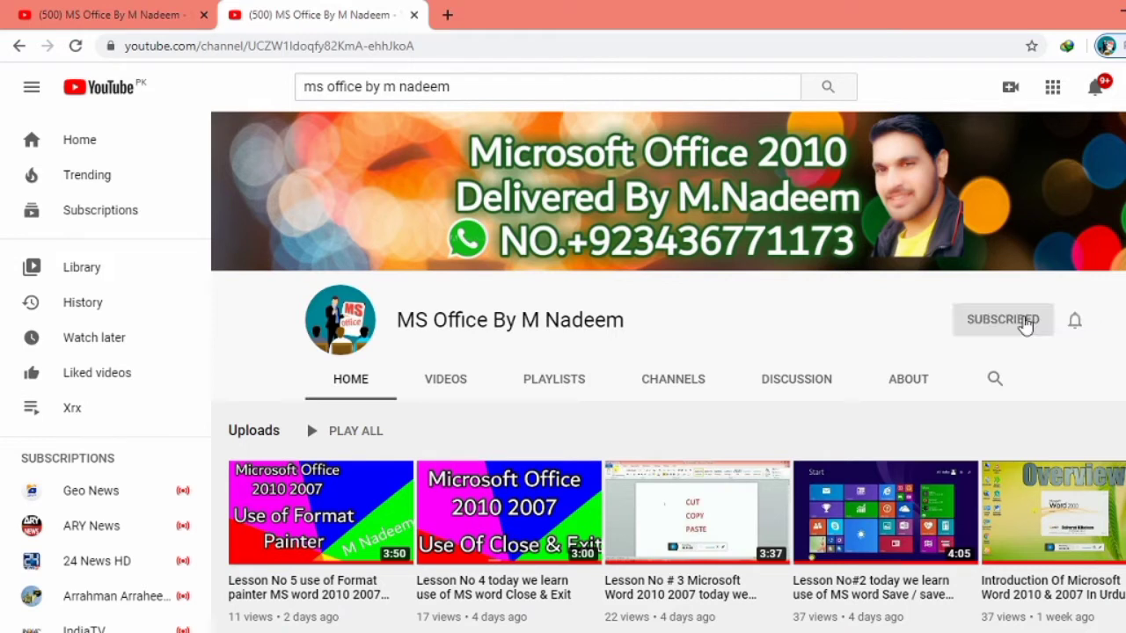
pyautogui.click(1077, 324)
pyautogui.click(1060, 362)
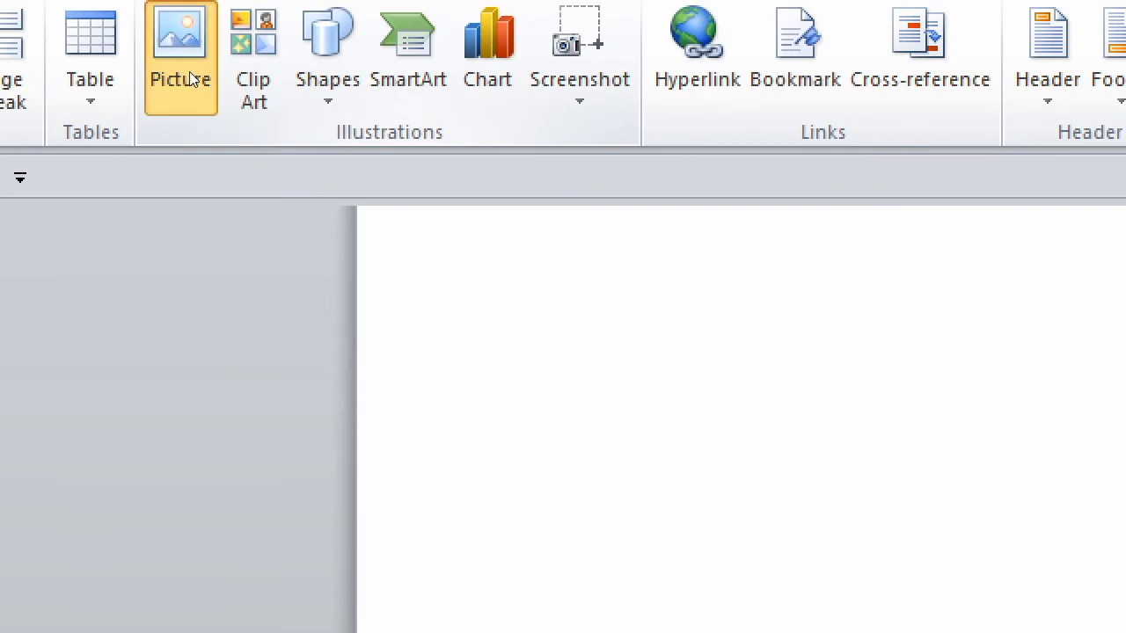
# - Insert the Downloads photo 598f67ab-a626-49c1-a2fd-da04a03b0904 onto page 2 of the document
pyautogui.click(189, 72)
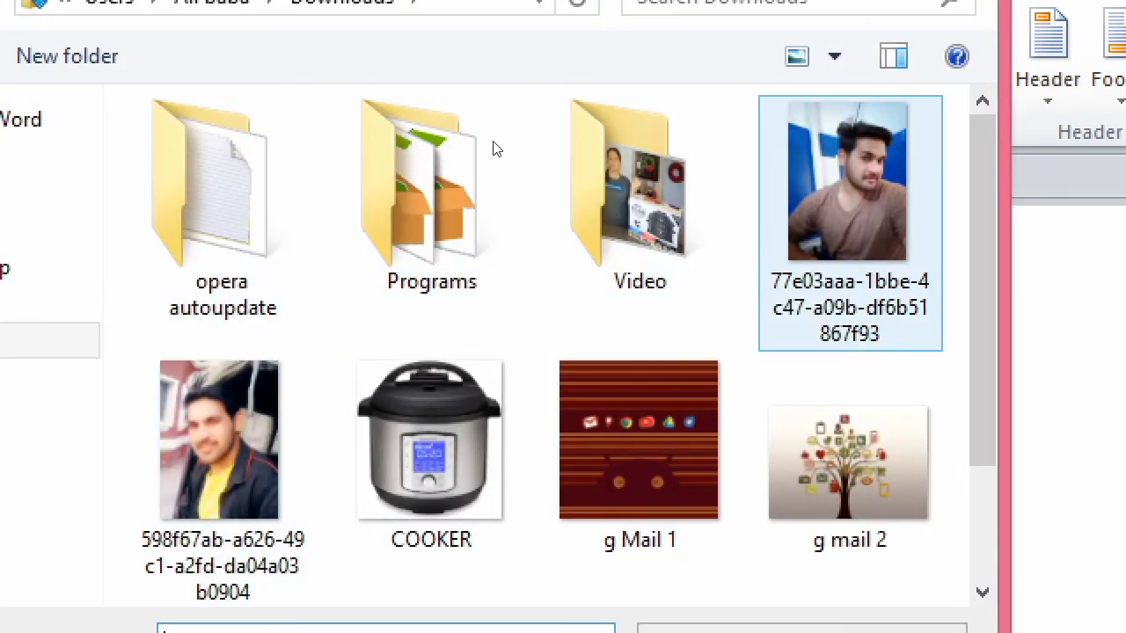
pyautogui.press('Down')
pyautogui.press('Left')
pyautogui.press('Left')
pyautogui.press('Left')
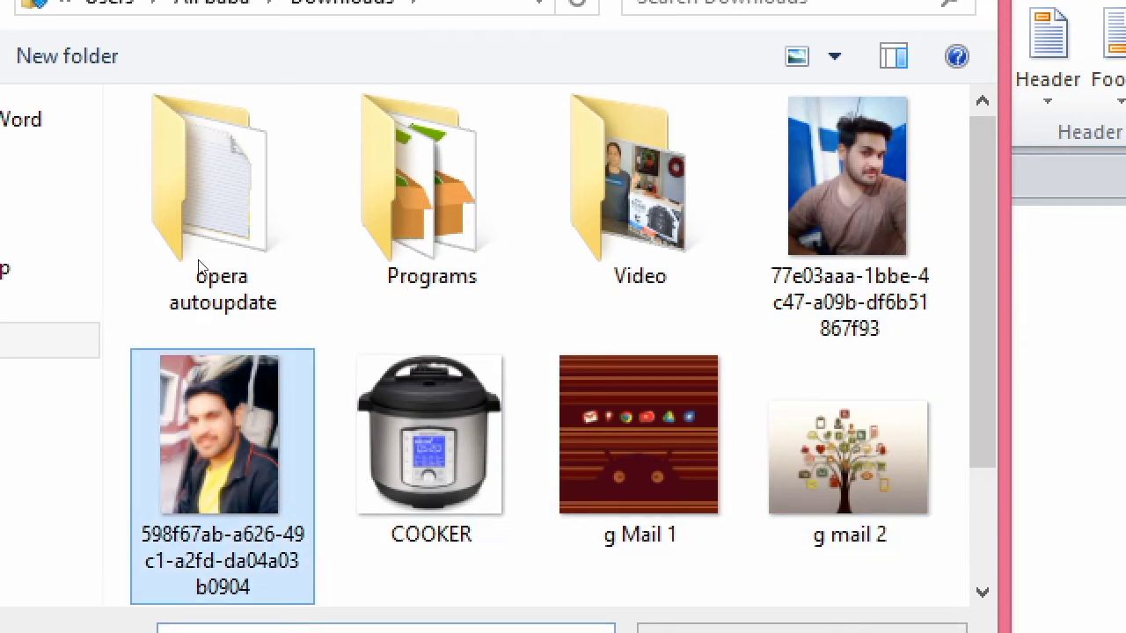
pyautogui.scroll(-2, 435, 339)
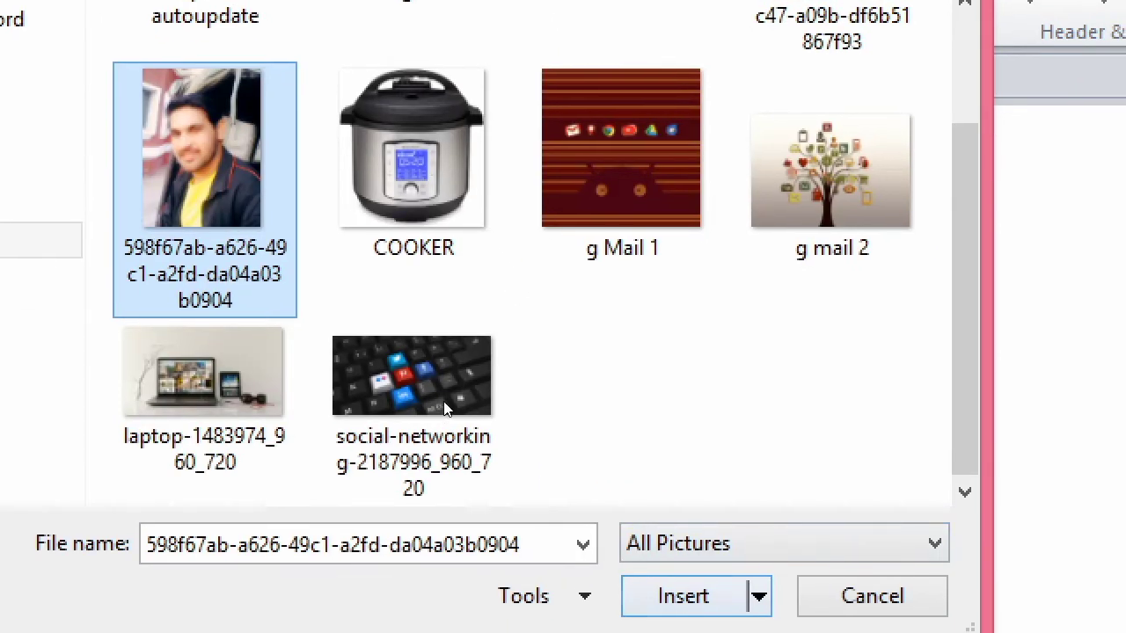
pyautogui.doubleClick(466, 481)
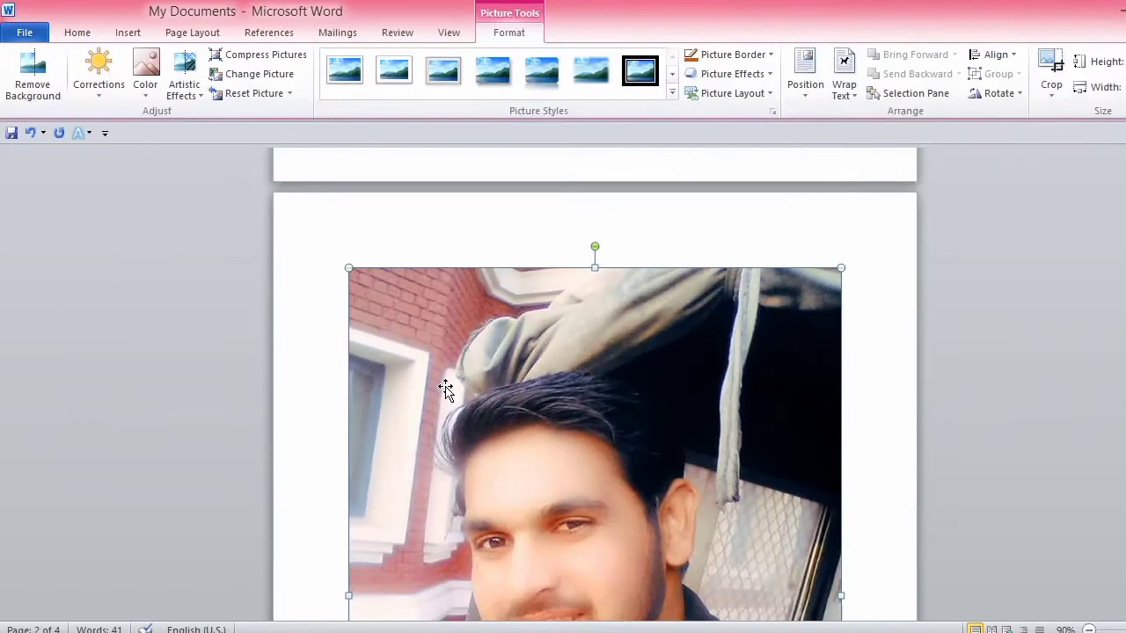
# - Delete the photo and restore it with Ctrl+Z, then drag its corner to shrink it
pyautogui.moveTo(841, 267); pyautogui.dragTo(425, 545)
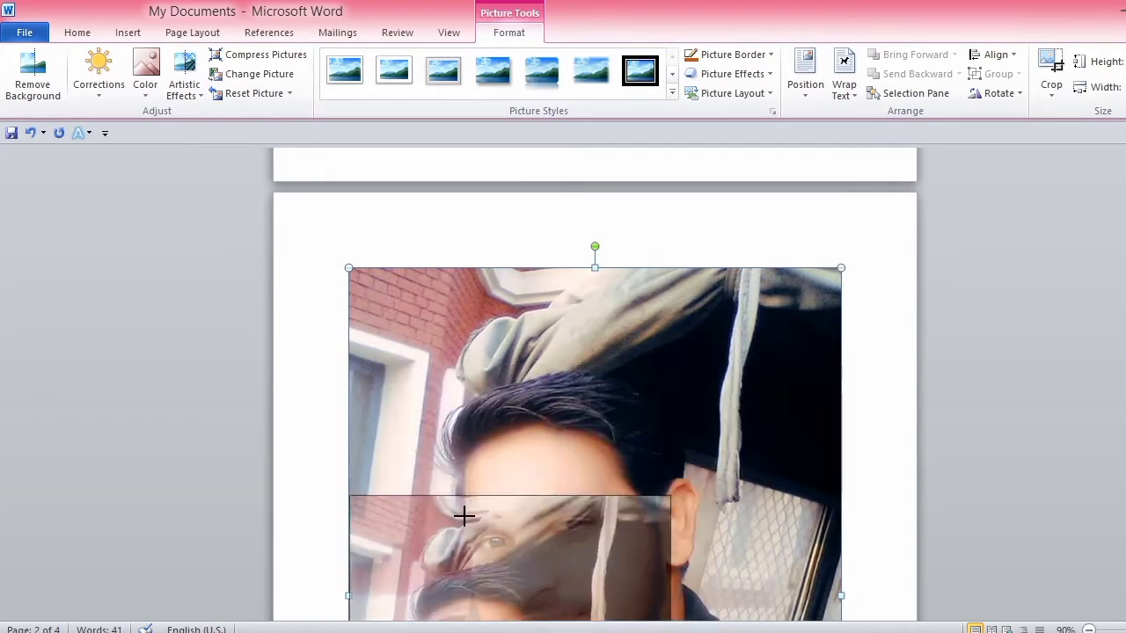
pyautogui.press('Delete')
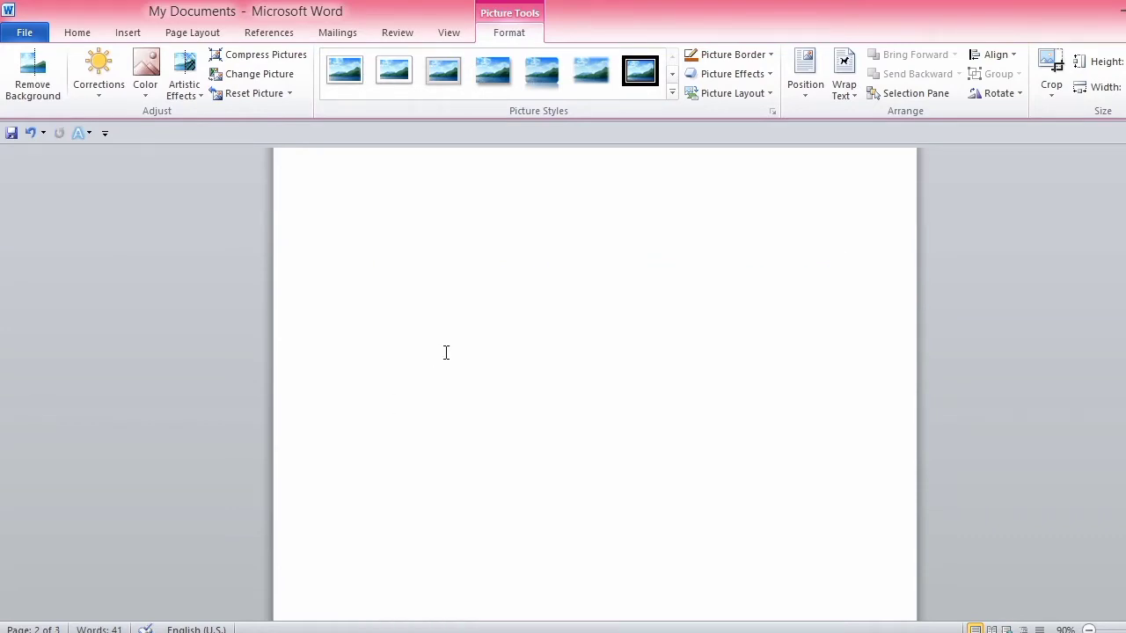
pyautogui.hotkey('ctrl', 'z')
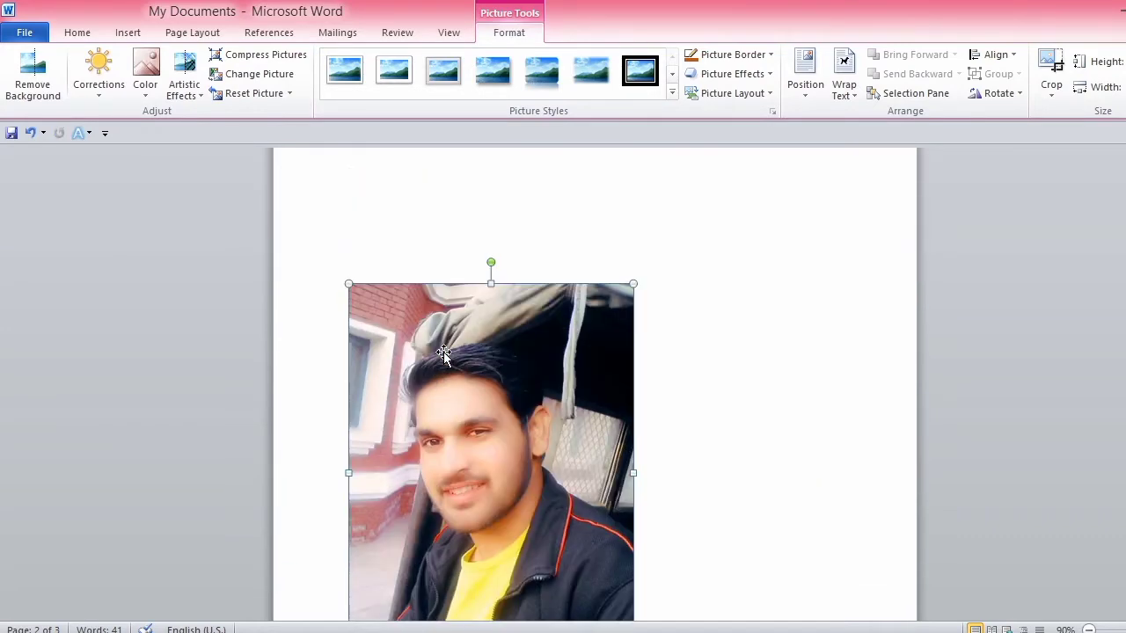
pyautogui.scroll(-3, 445, 353)
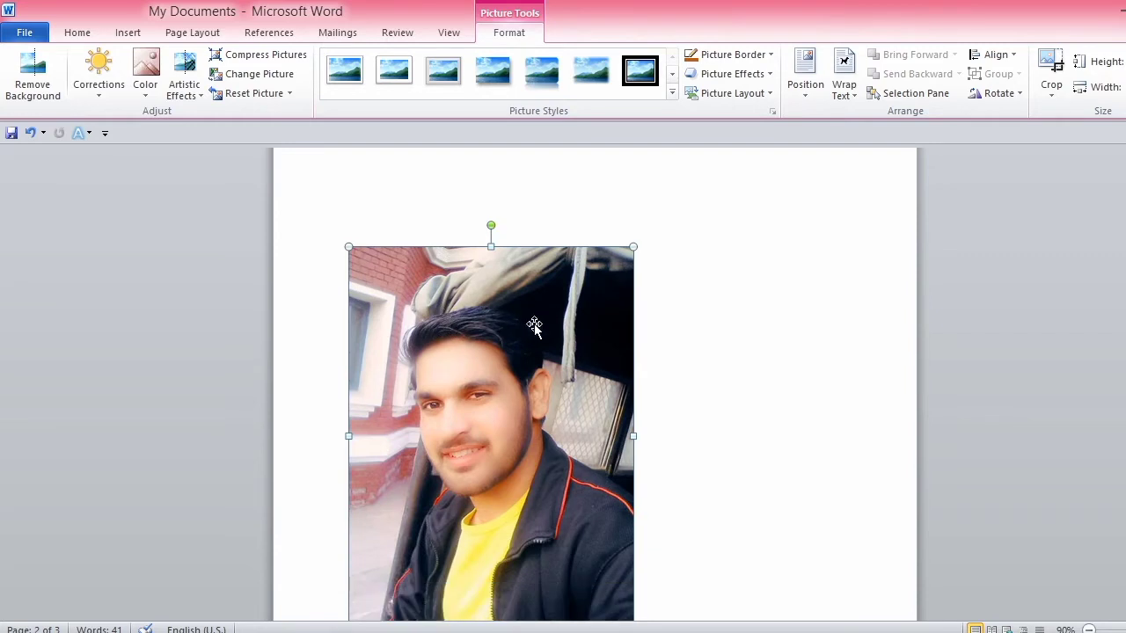
pyautogui.moveTo(637, 250); pyautogui.dragTo(588, 326)
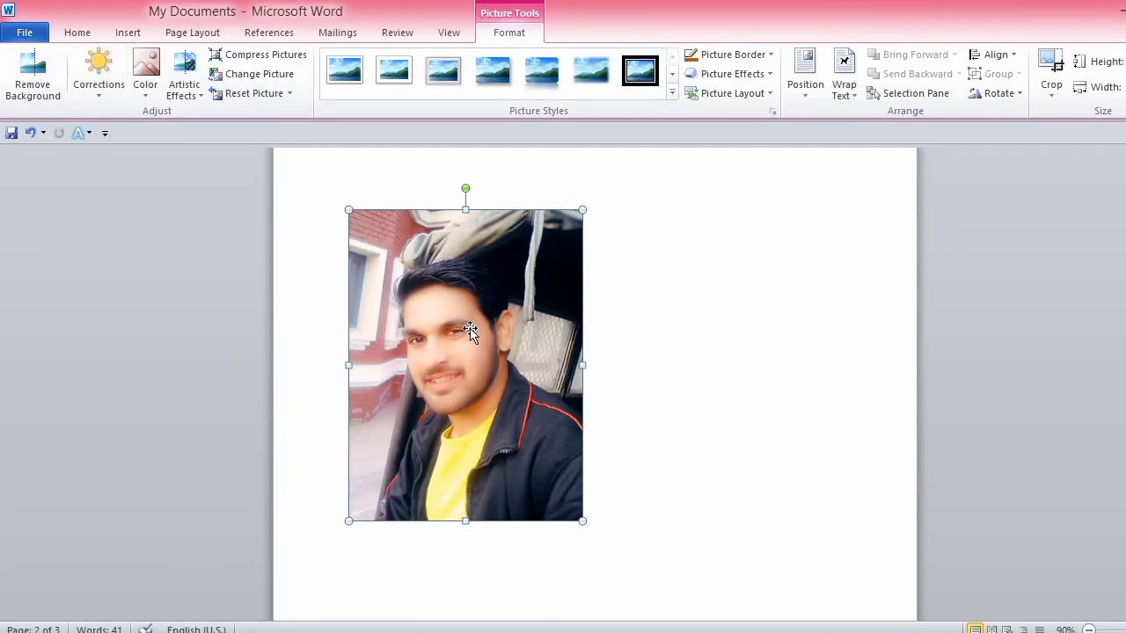
# - Try the Sharpen 25%, Sharpen 50% and Soften 50% correction presets on the photo
pyautogui.click(90, 74)
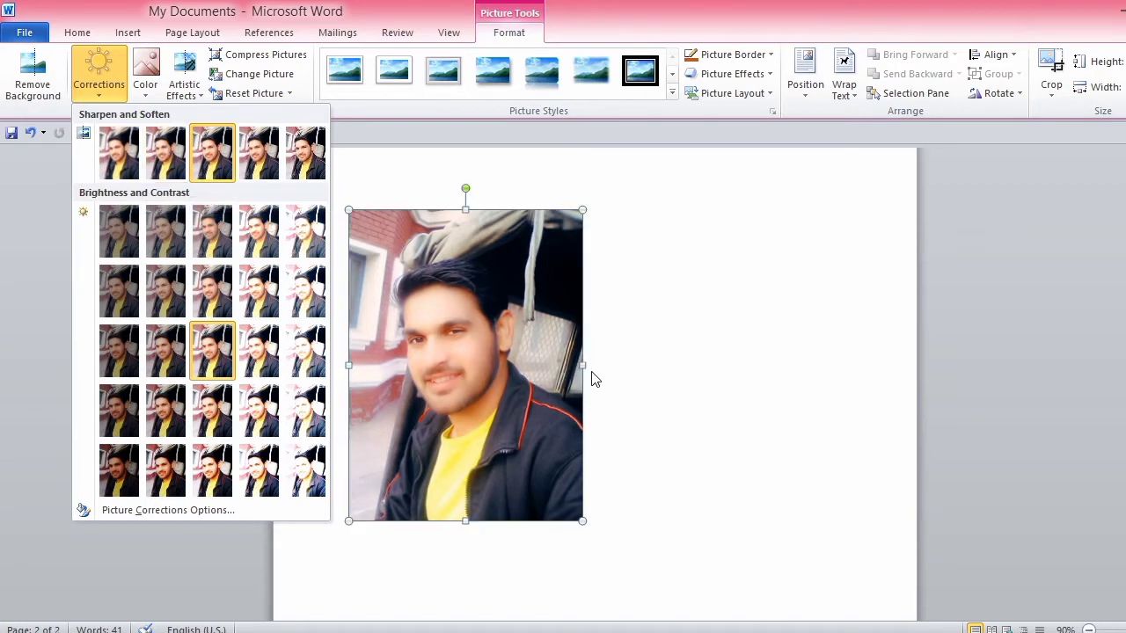
pyautogui.click(256, 155)
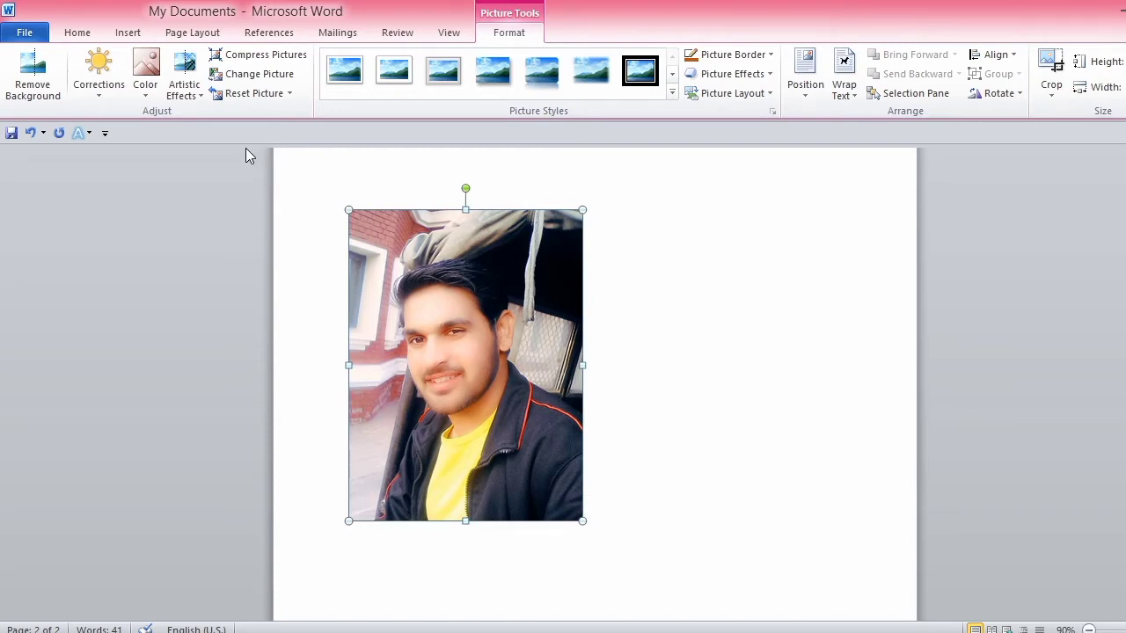
pyautogui.click(91, 80)
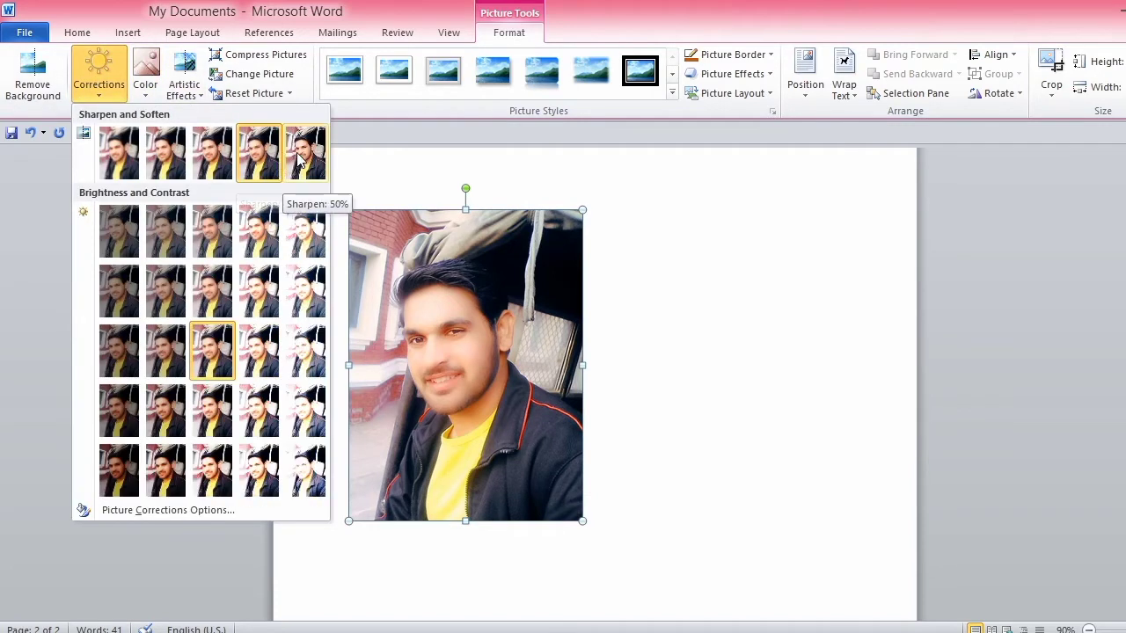
pyautogui.click(297, 156)
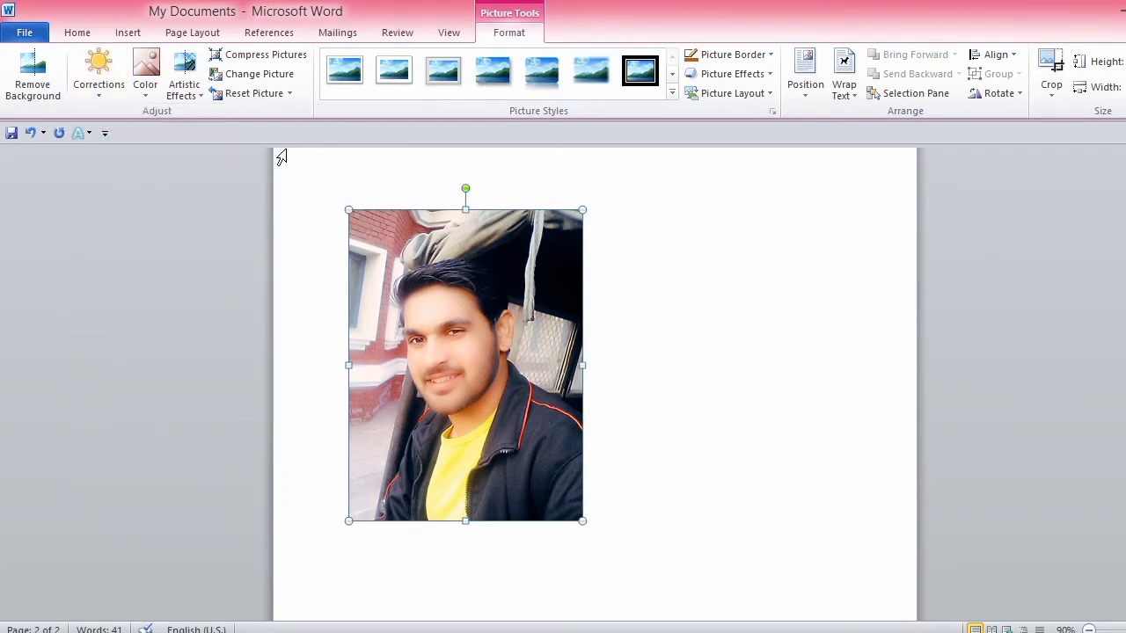
pyautogui.click(98, 78)
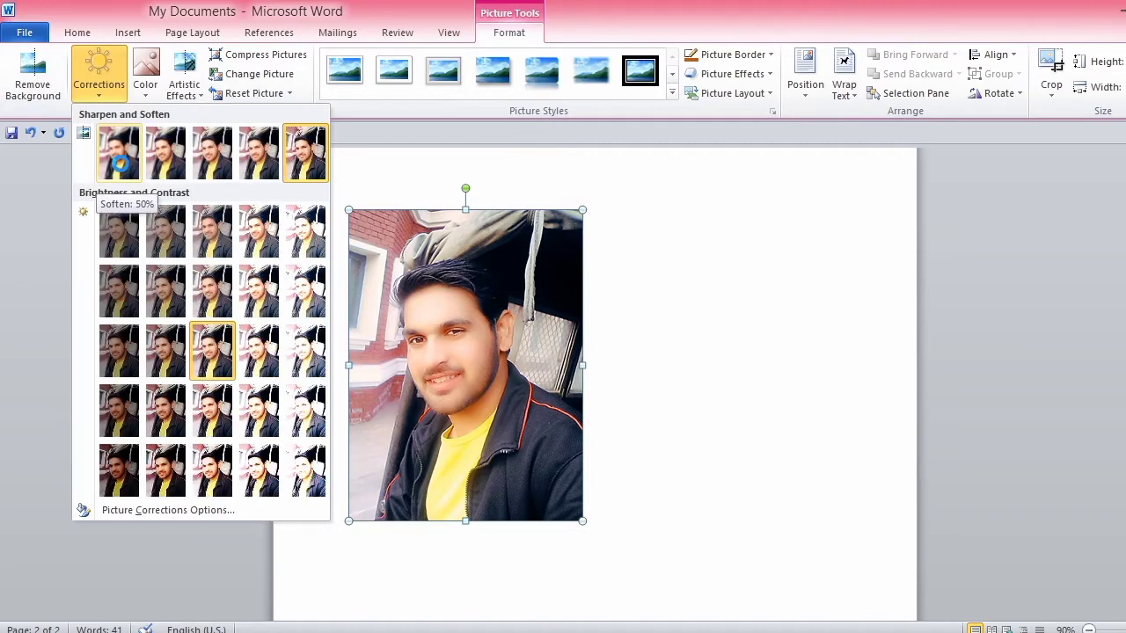
pyautogui.click(120, 157)
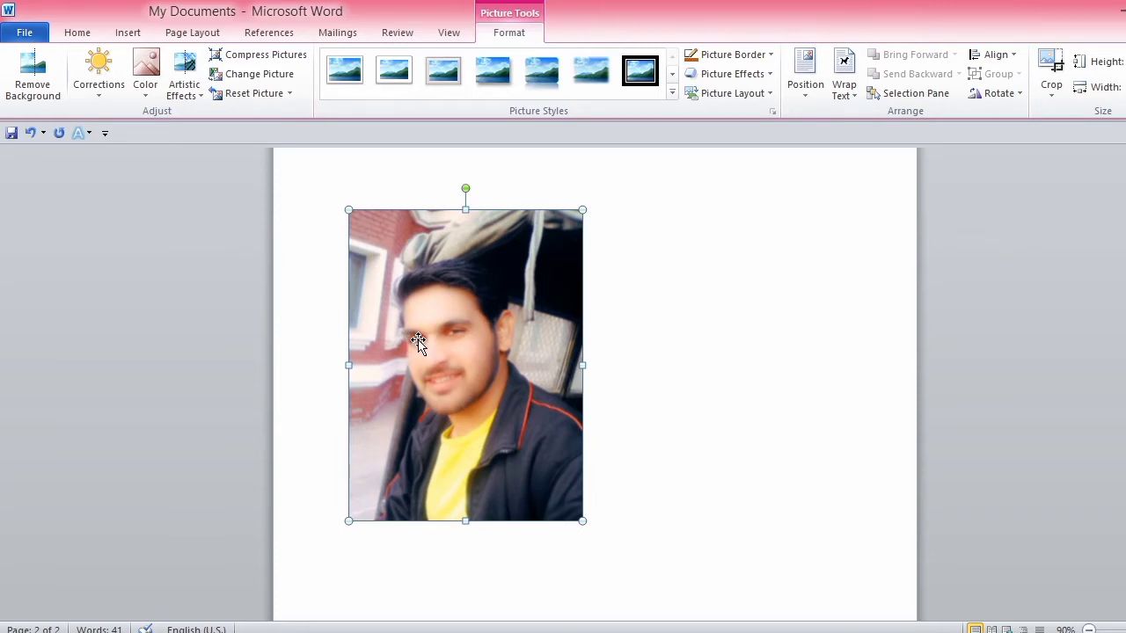
# - Return the photo's sharpness to the Sharpen: 0% preset
pyautogui.click(118, 69)
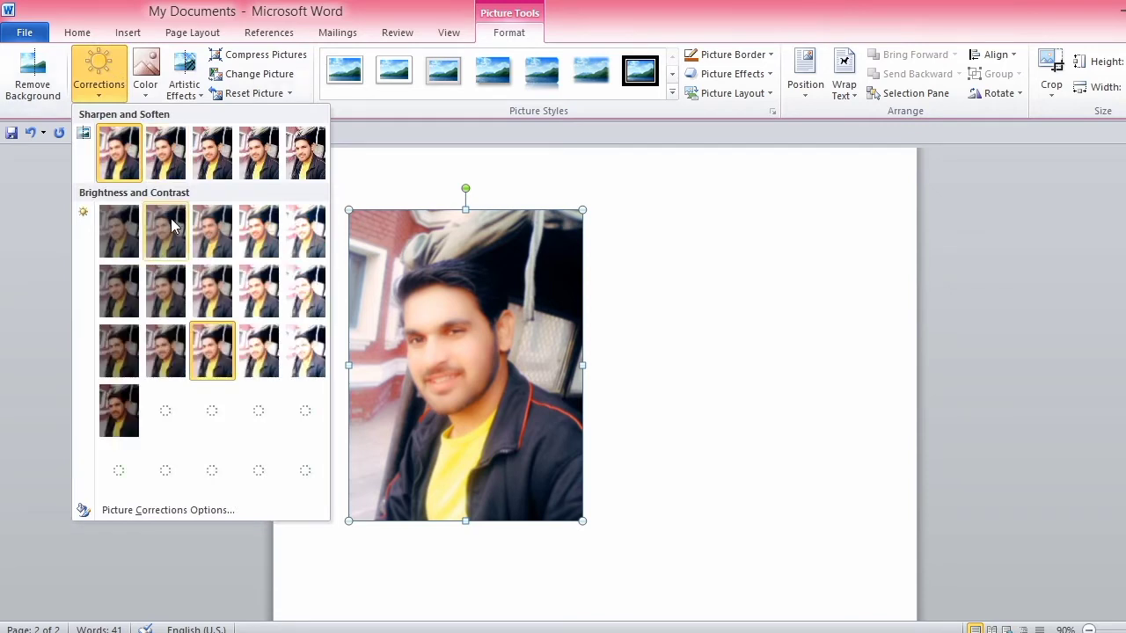
pyautogui.click(173, 158)
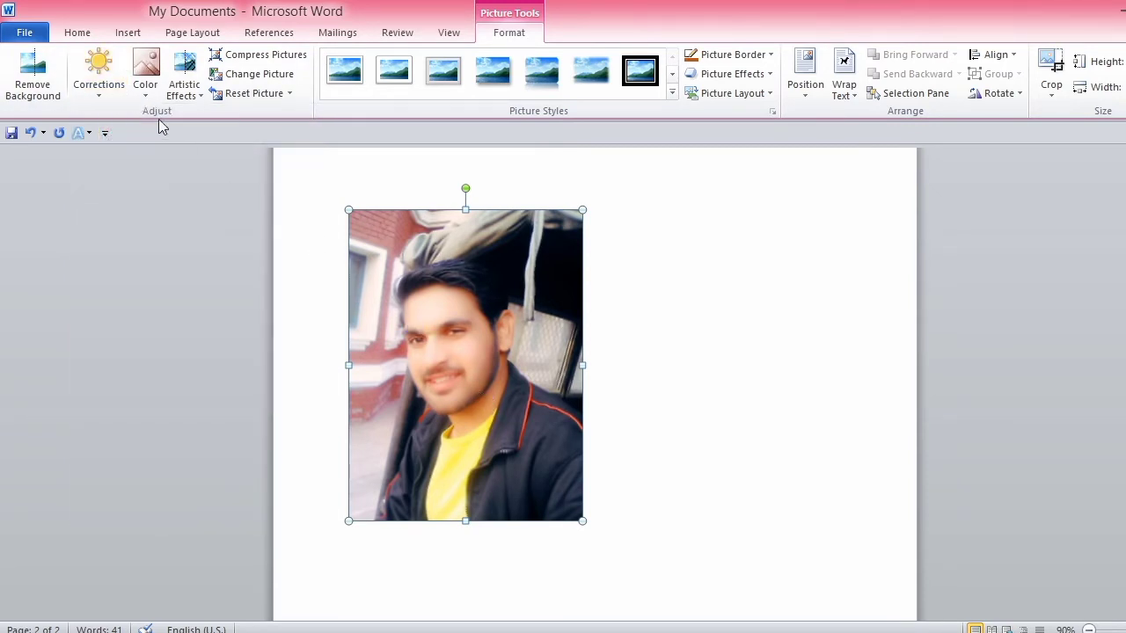
pyautogui.click(114, 63)
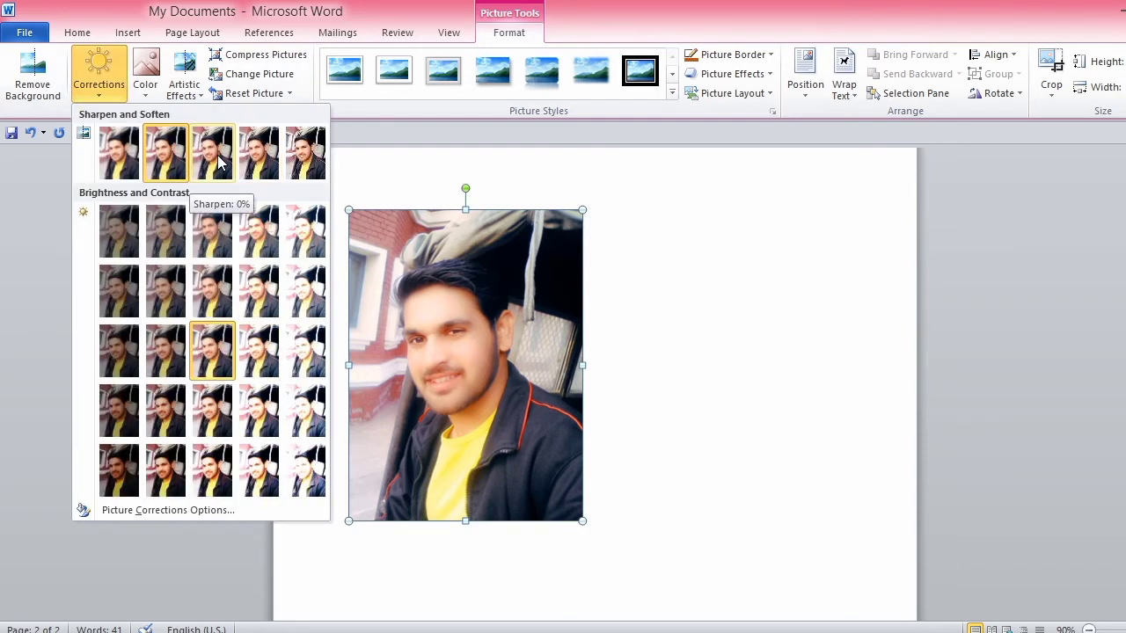
pyautogui.click(218, 160)
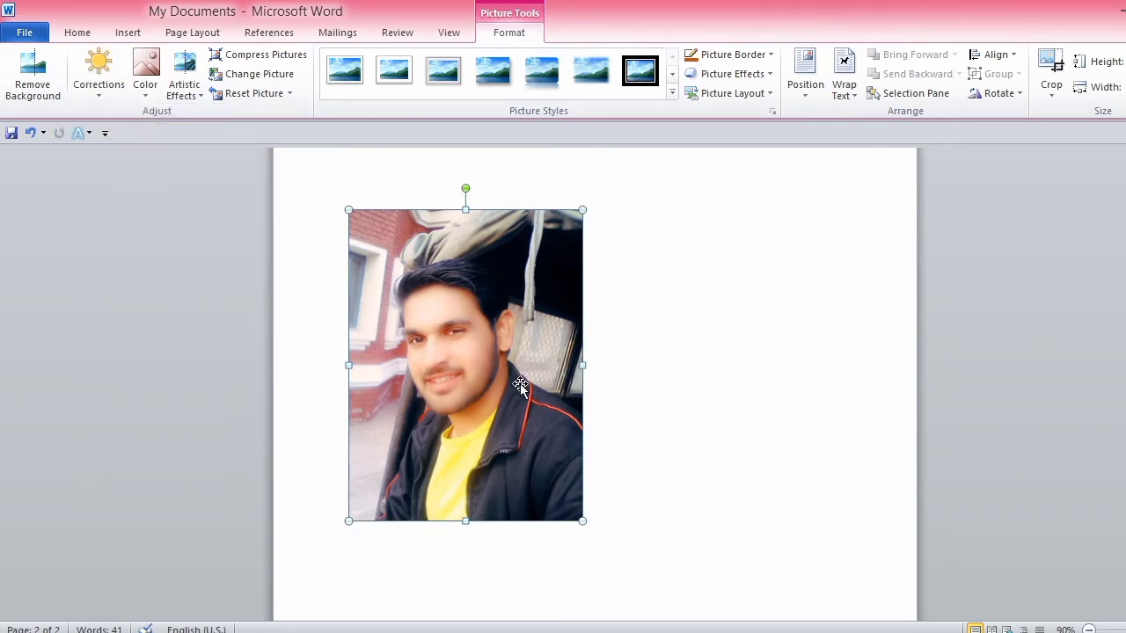
# - Try Brightness -20%, +20% and +40% presets, each with Contrast -40%, on the photo
pyautogui.click(122, 63)
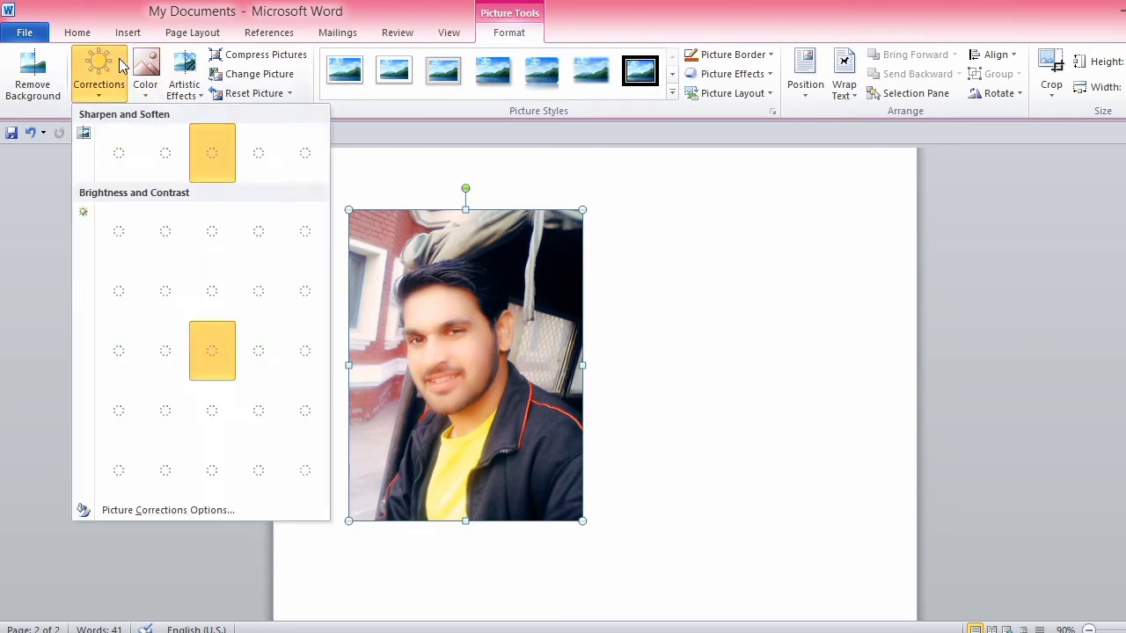
pyautogui.click(98, 72)
pyautogui.click(98, 72)
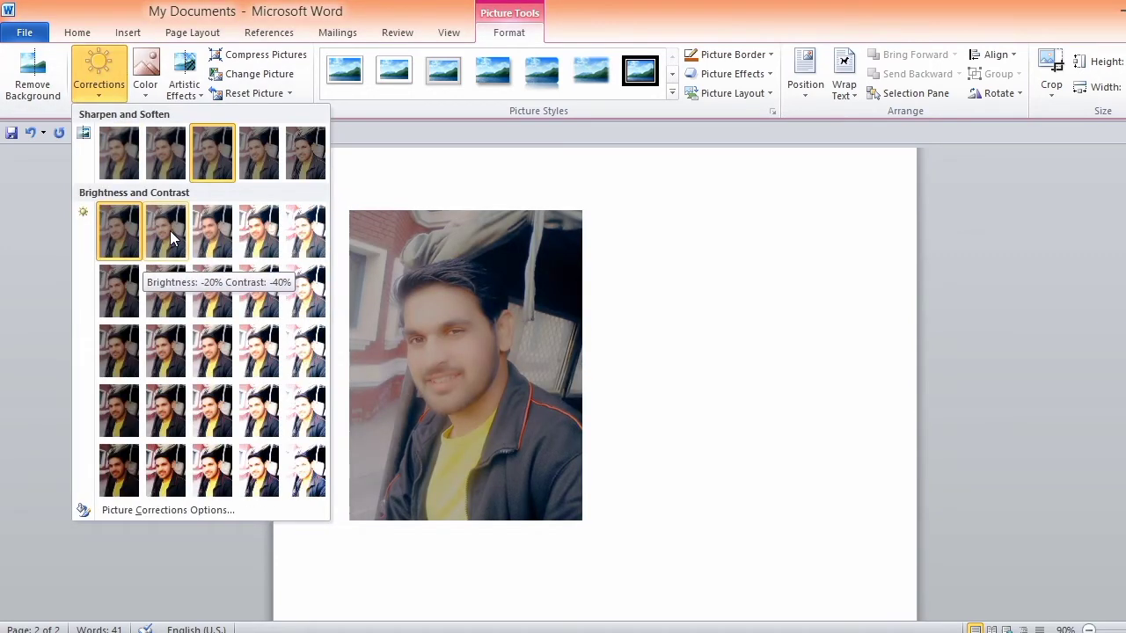
pyautogui.click(170, 230)
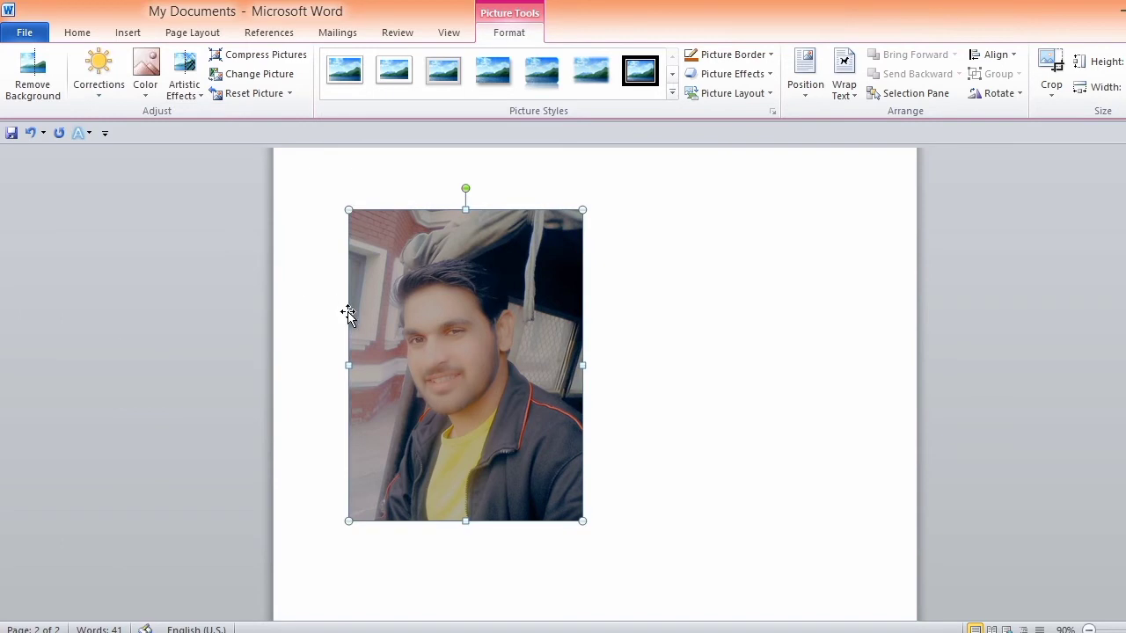
pyautogui.click(98, 72)
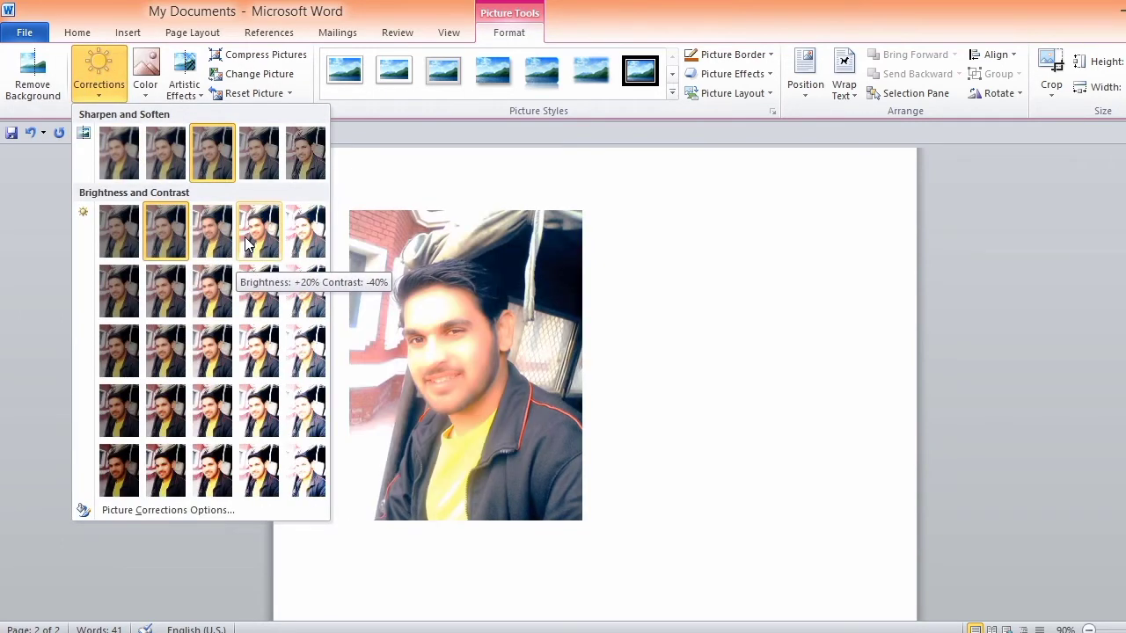
pyautogui.click(247, 244)
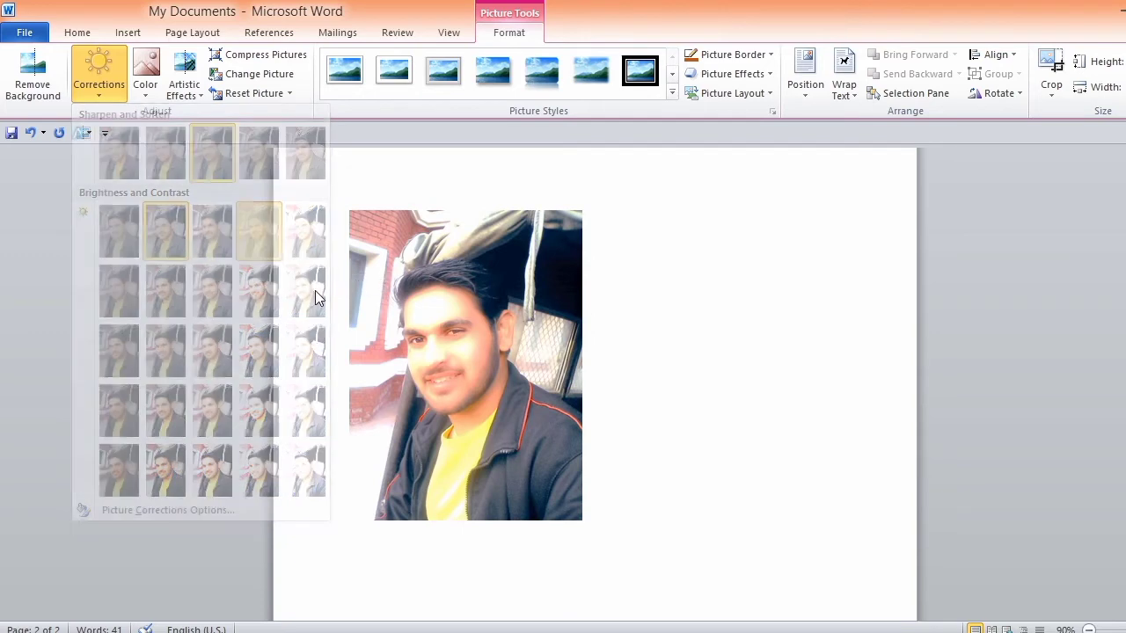
pyautogui.click(103, 68)
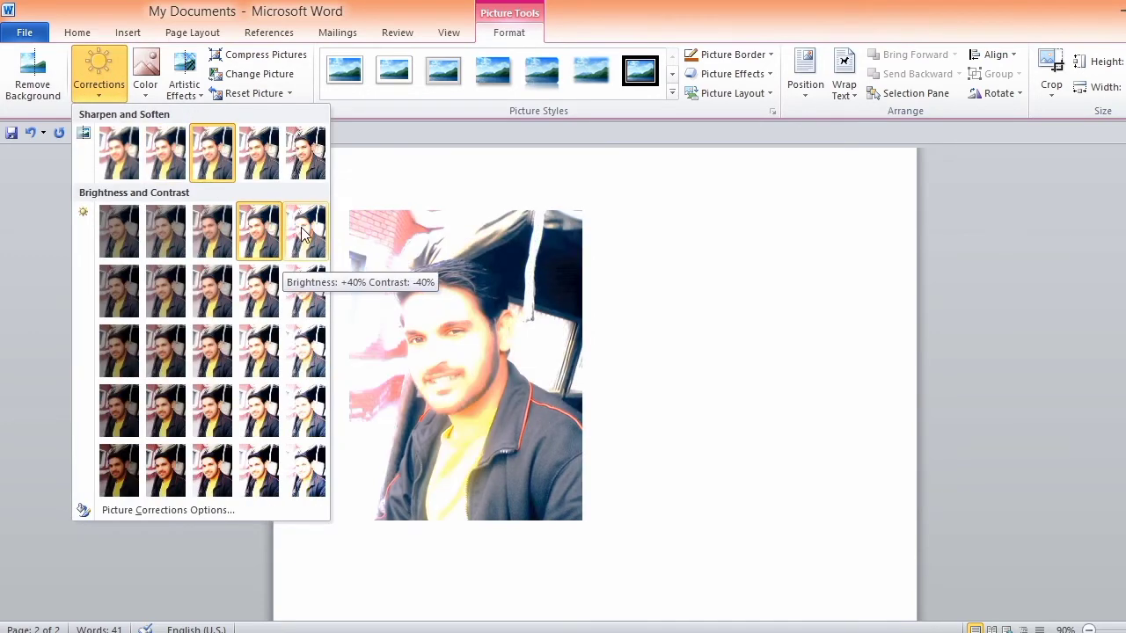
pyautogui.click(303, 232)
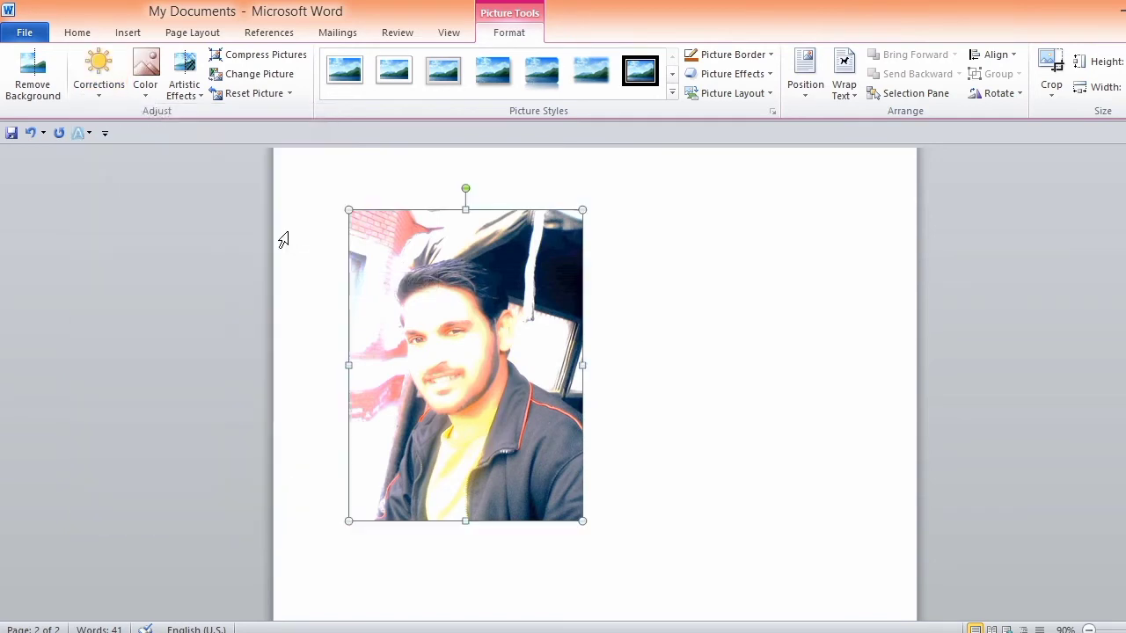
# - Try Brightness -40% Contrast -20%, then settle on Brightness 0% (Normal) Contrast -20%
pyautogui.click(99, 88)
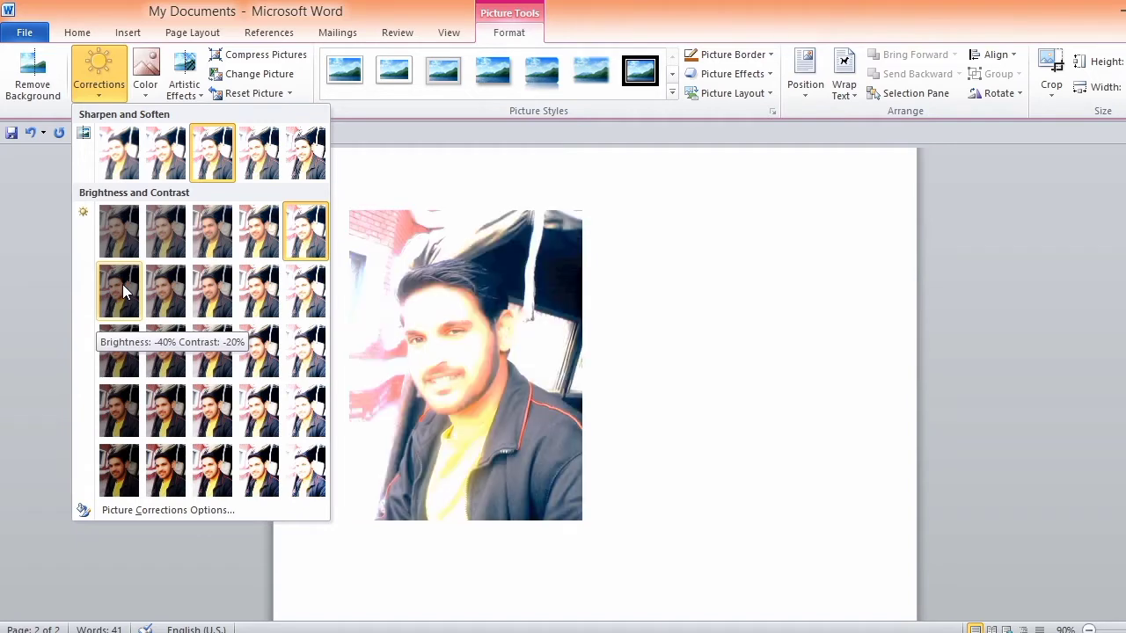
pyautogui.click(122, 284)
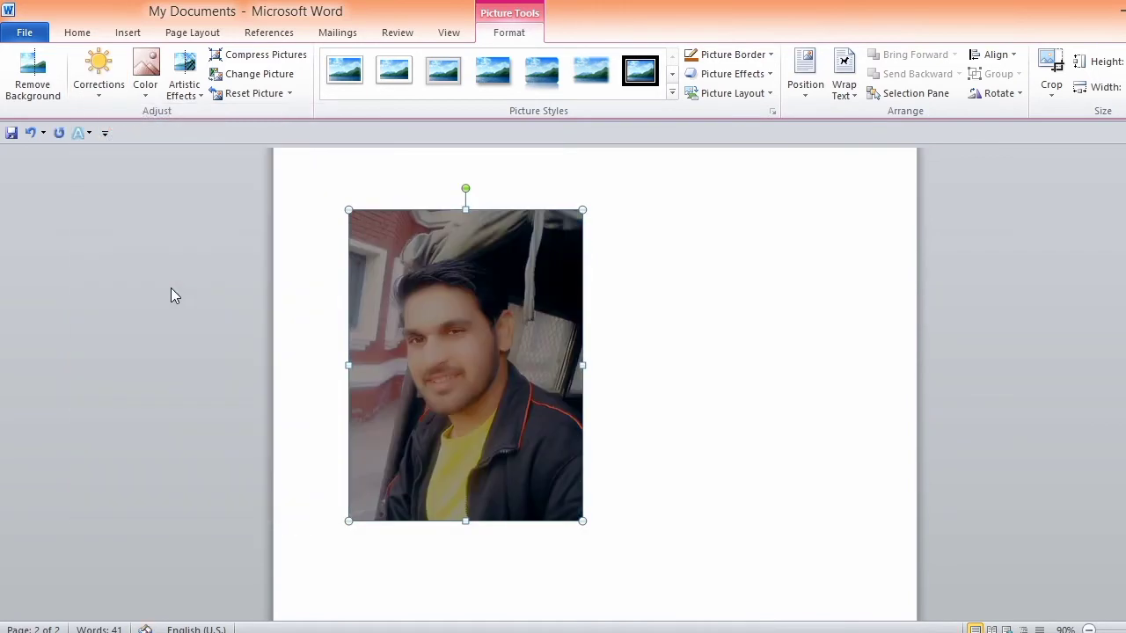
pyautogui.click(98, 75)
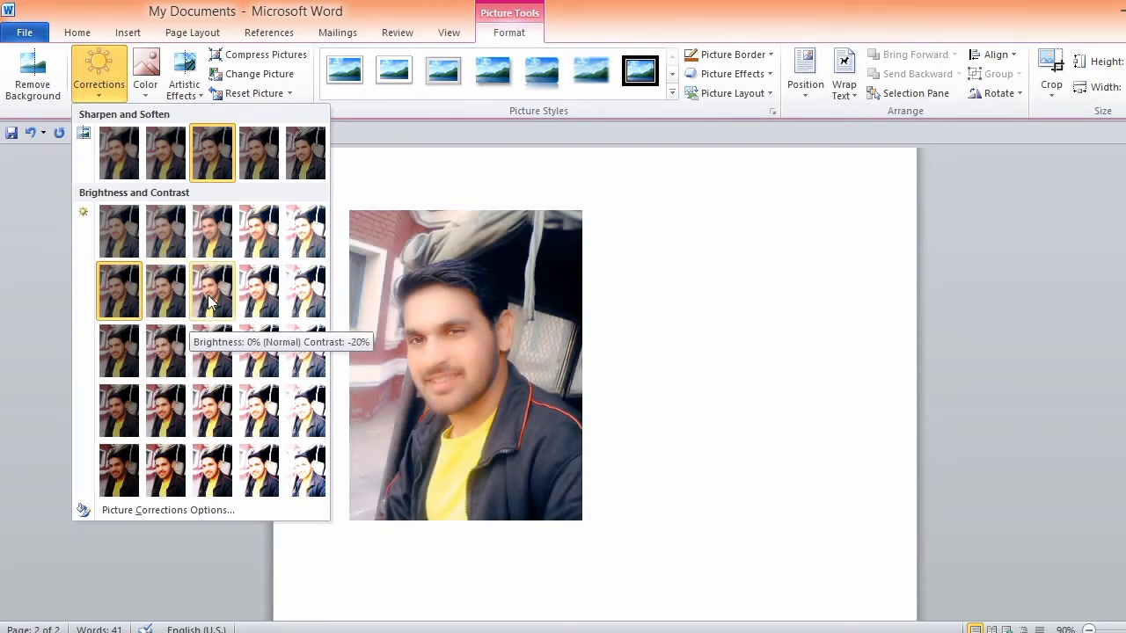
pyautogui.click(210, 302)
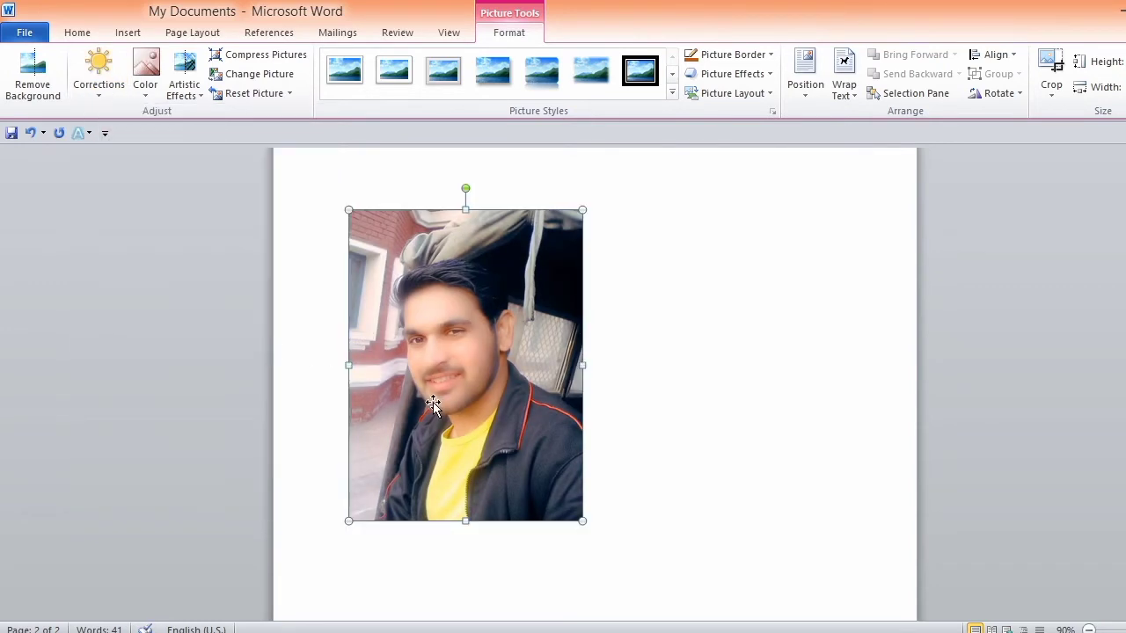
pyautogui.click(98, 74)
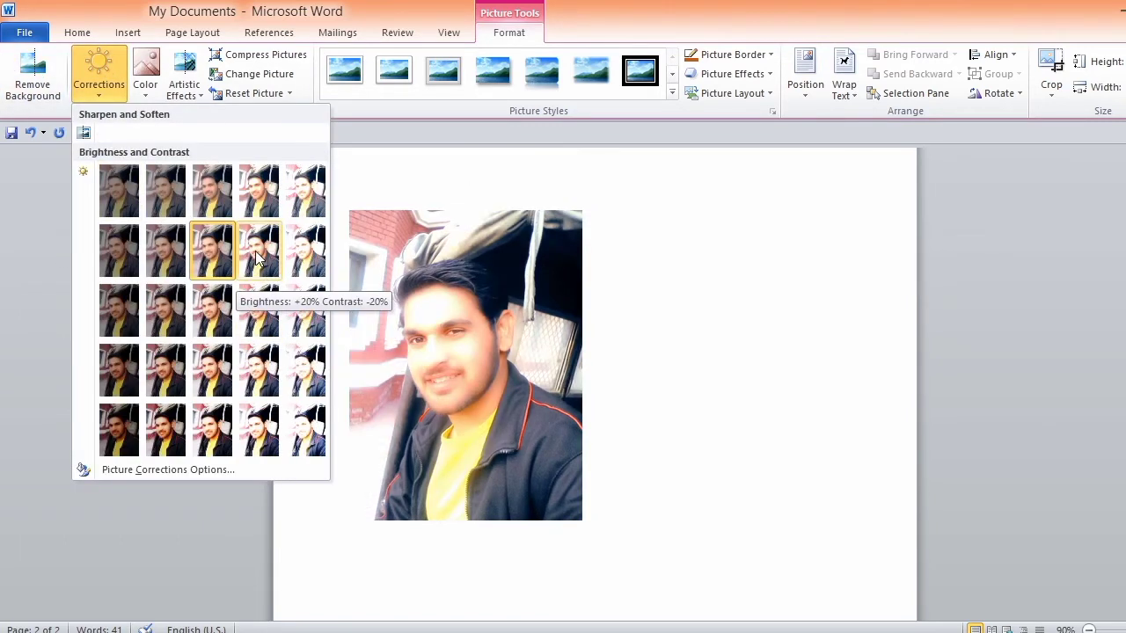
pyautogui.press('Escape')
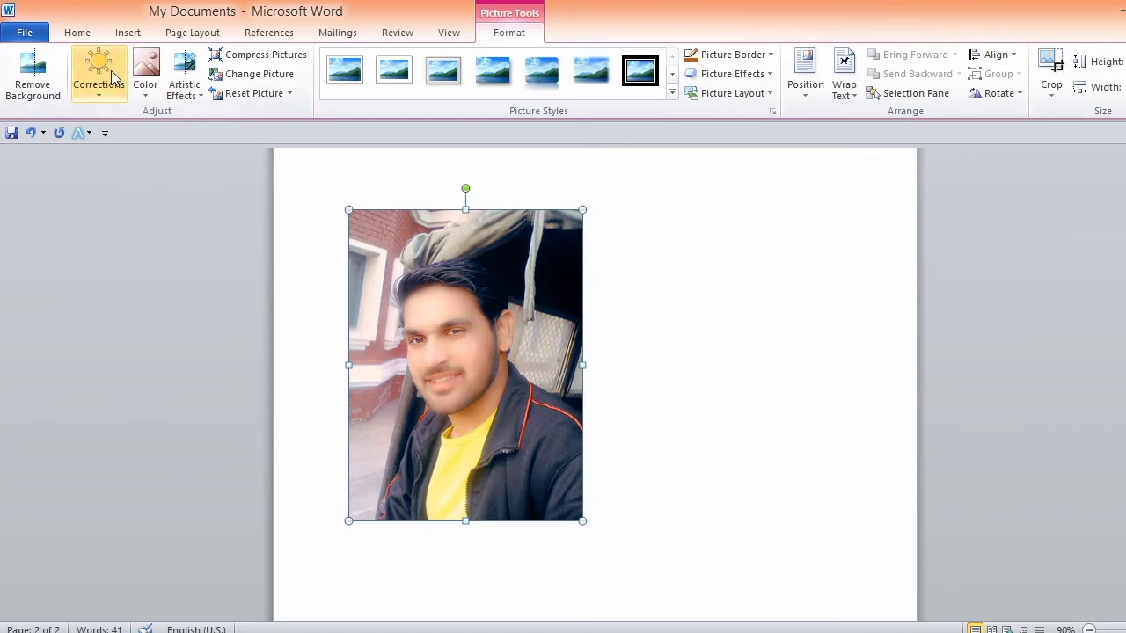
pyautogui.click(107, 75)
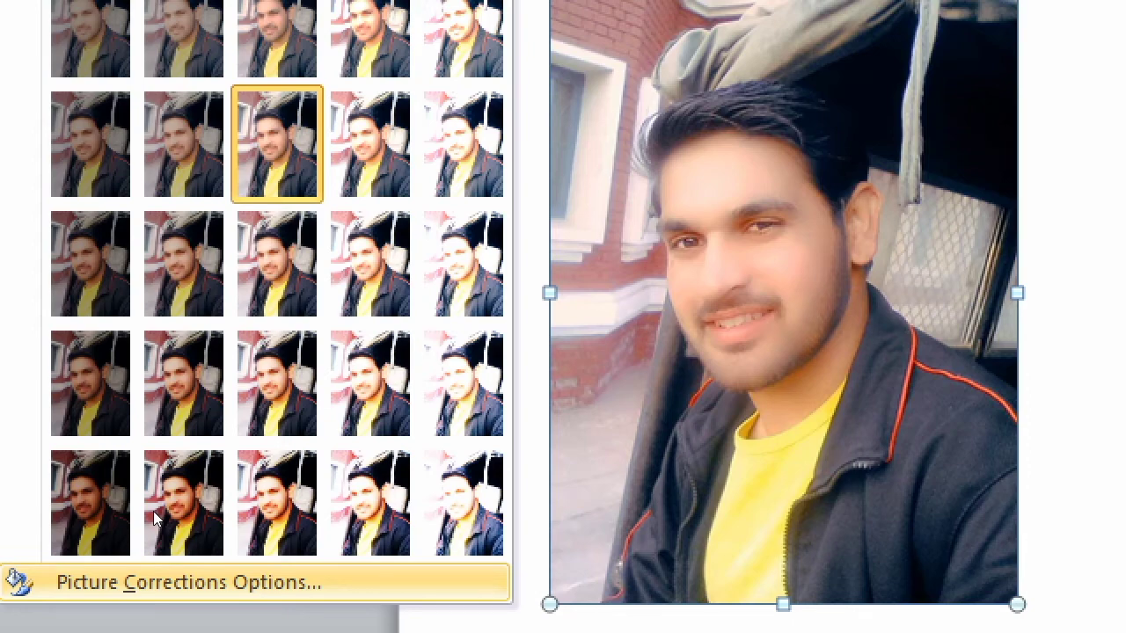
# - In Format Picture, try Sharpen 25%, Sharpen 50% and Soften 50%, then remove all sharpening
pyautogui.press('Return')
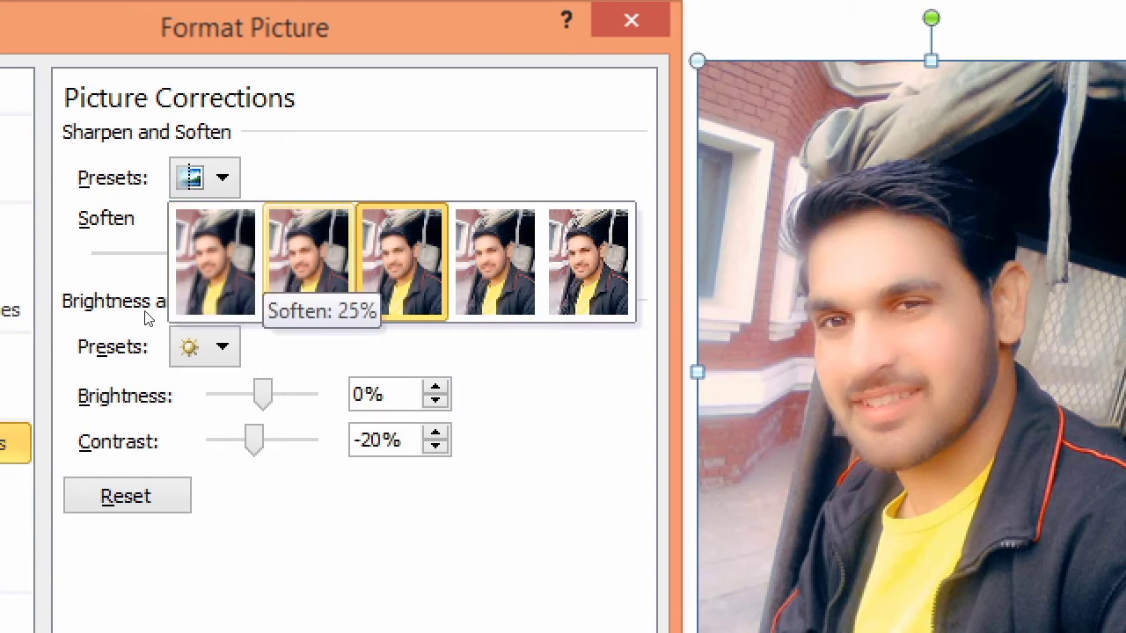
pyautogui.click(242, 321)
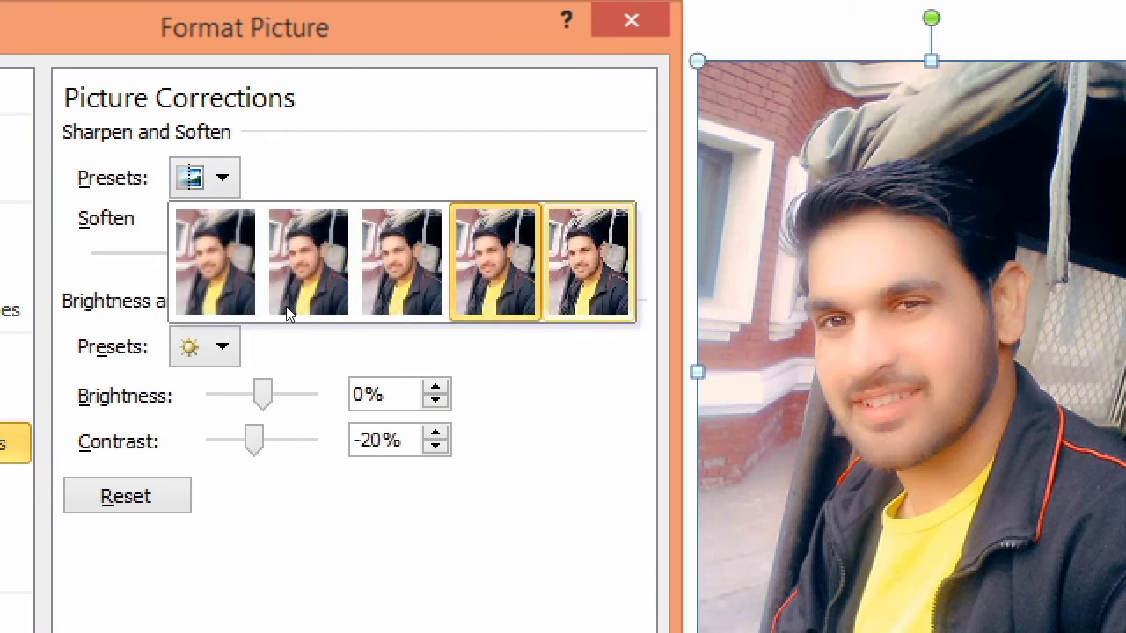
pyautogui.click(587, 263)
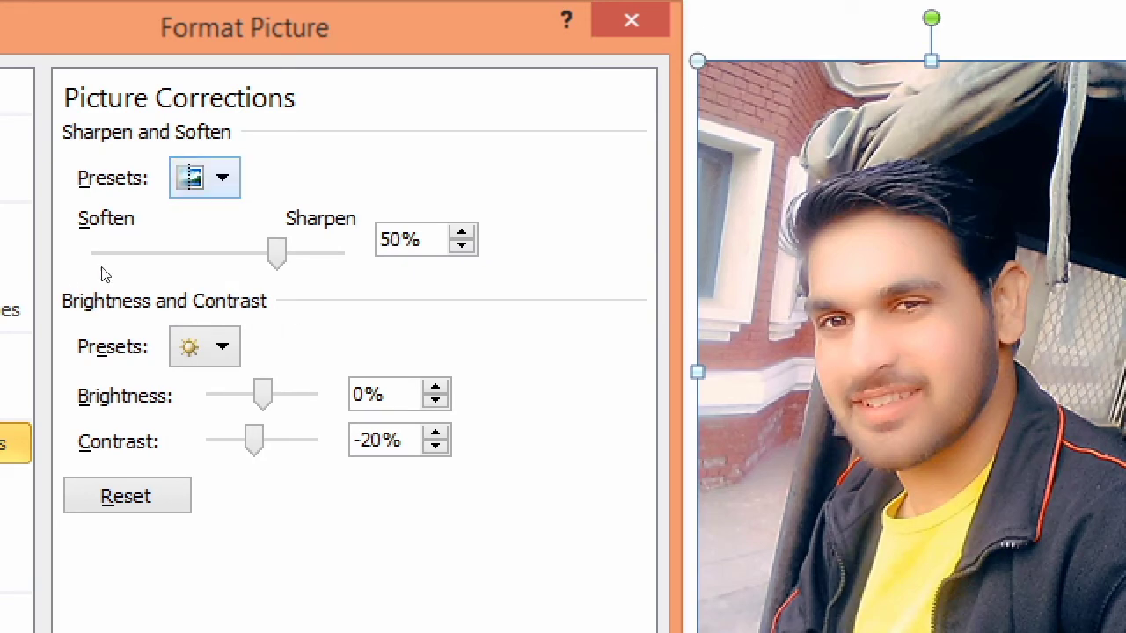
pyautogui.hotkey('alt', 'Down')
pyautogui.press('Home')
pyautogui.press('Return')
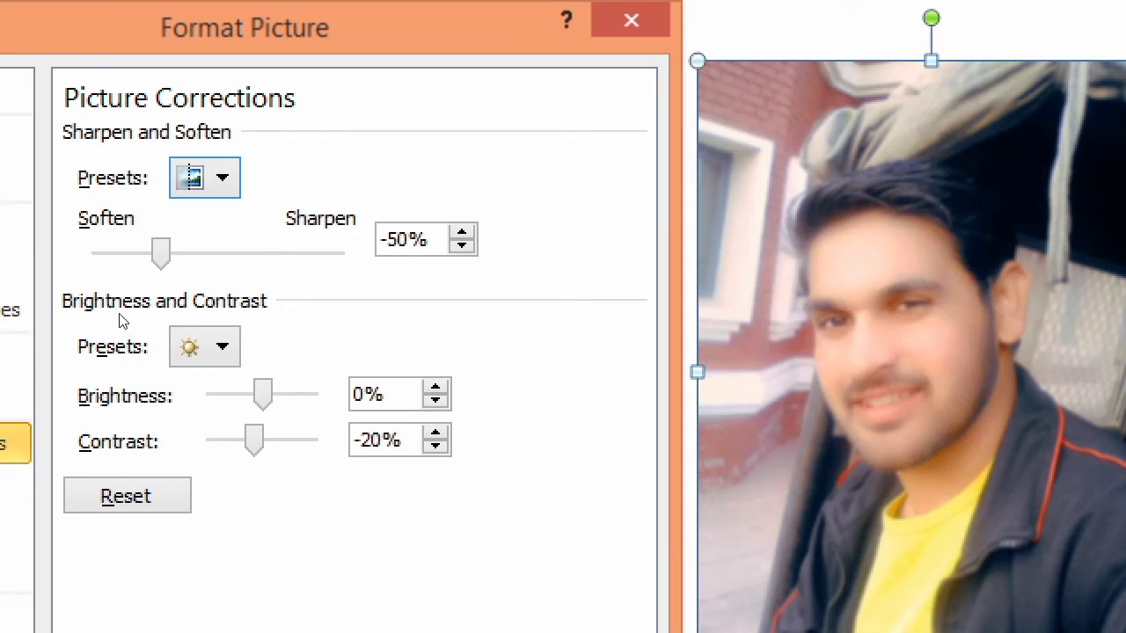
pyautogui.hotkey('alt', 'Down')
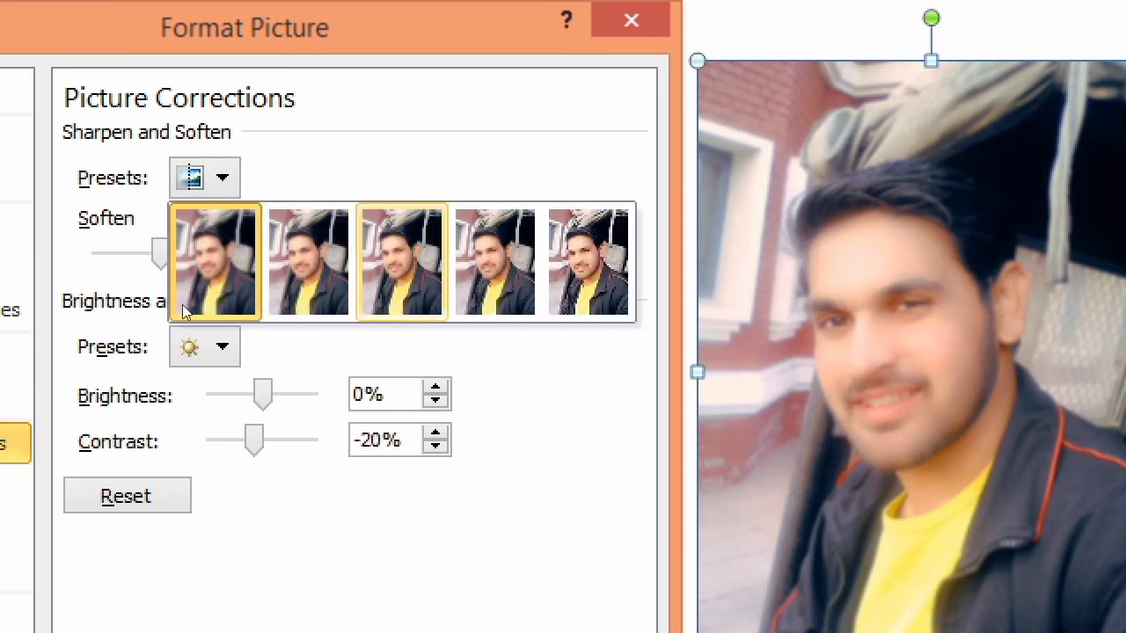
pyautogui.press('Return')
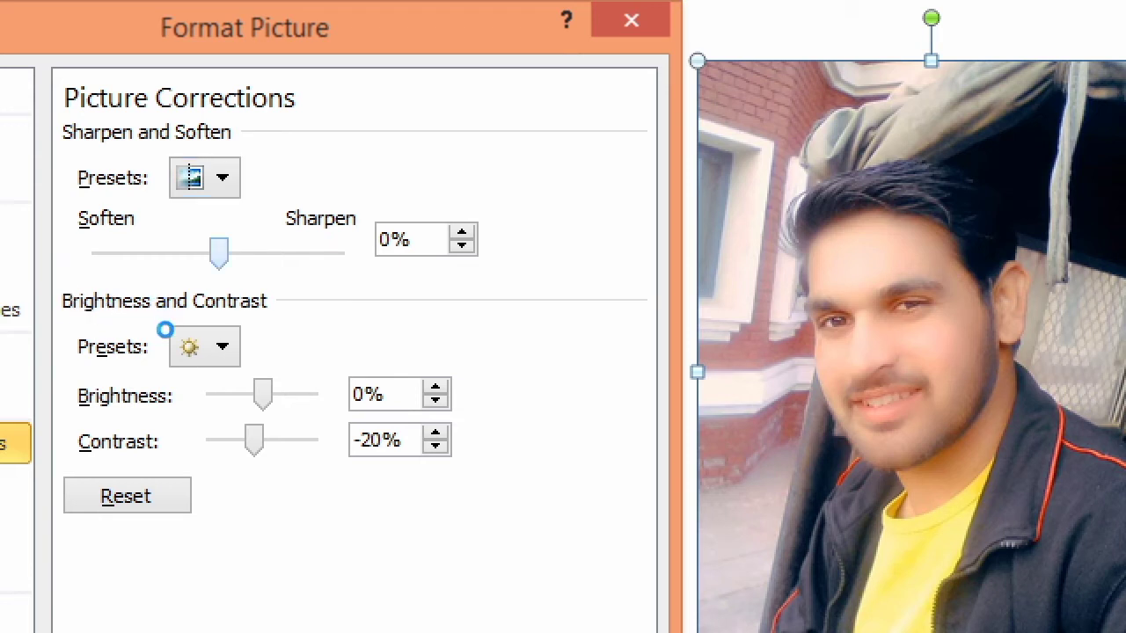
# - Sweep the sharpness slider from 100% to -100%, then raise it stepwise to 18%
pyautogui.press('End')
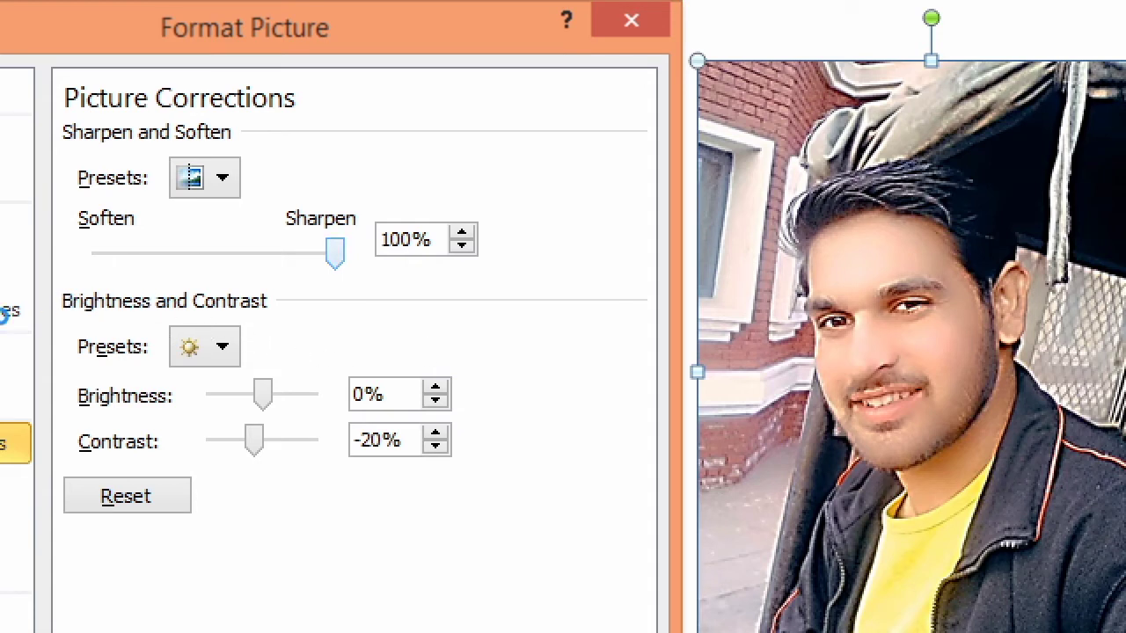
pyautogui.press('Home')
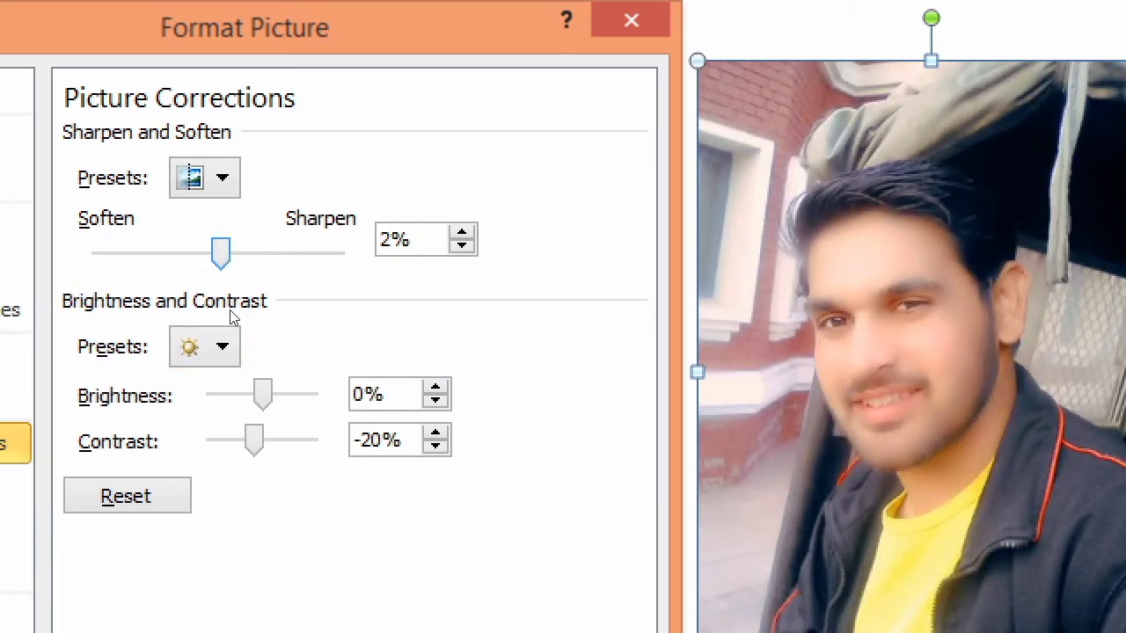
pyautogui.press('Up')
pyautogui.press('Up')
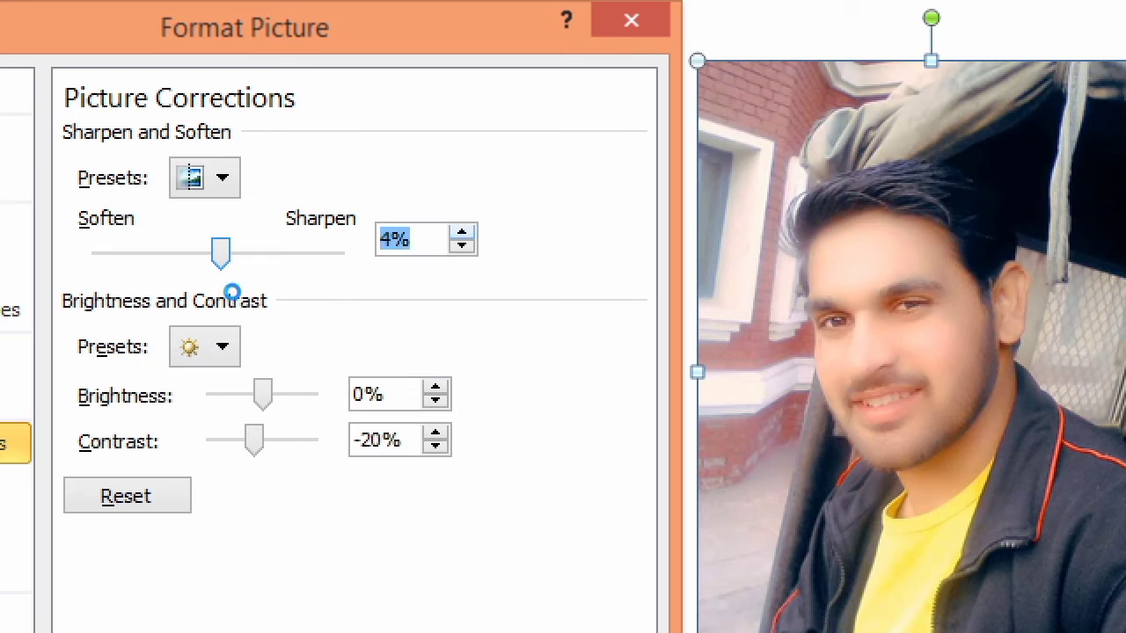
pyautogui.press('Up')
pyautogui.press('Up')
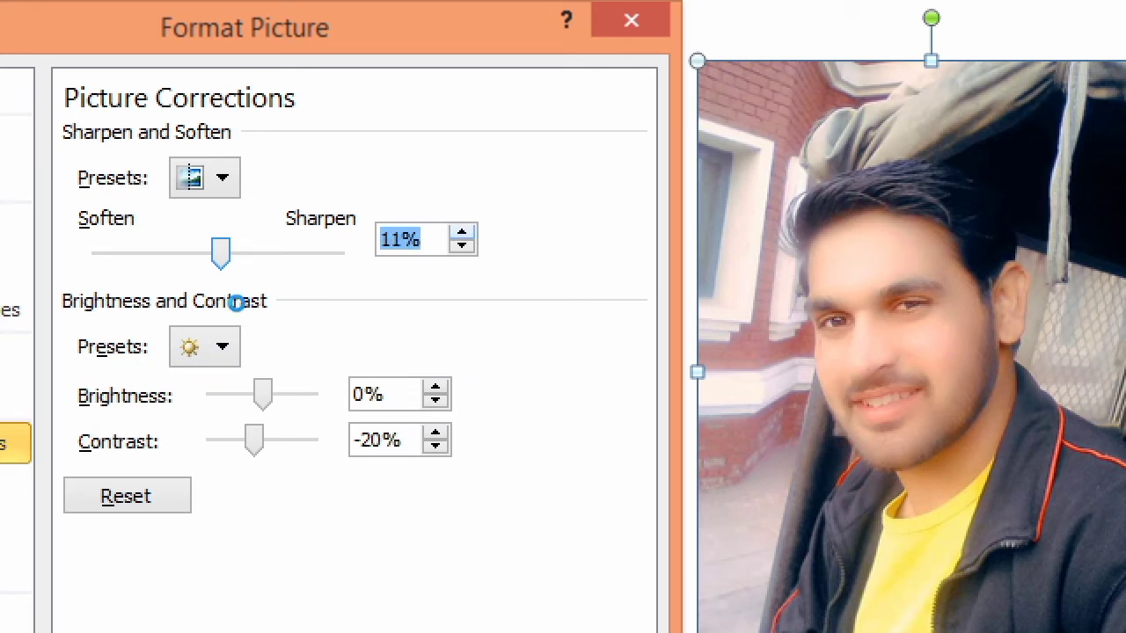
pyautogui.press('Up')
pyautogui.press('Up')
pyautogui.press('Up')
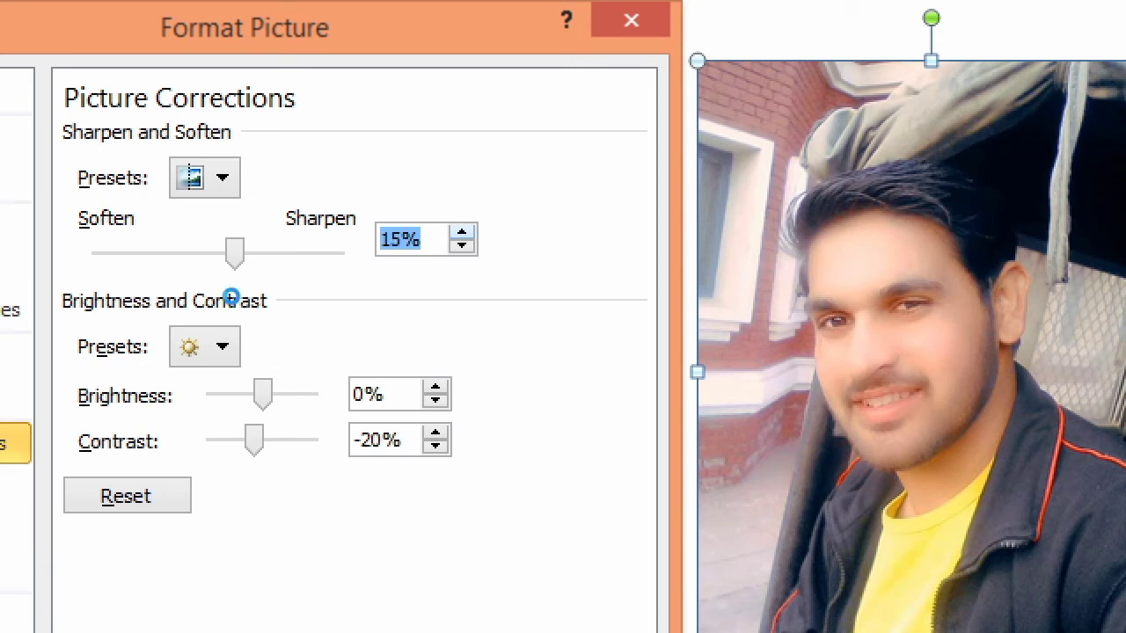
pyautogui.press('Up')
pyautogui.press('Up')
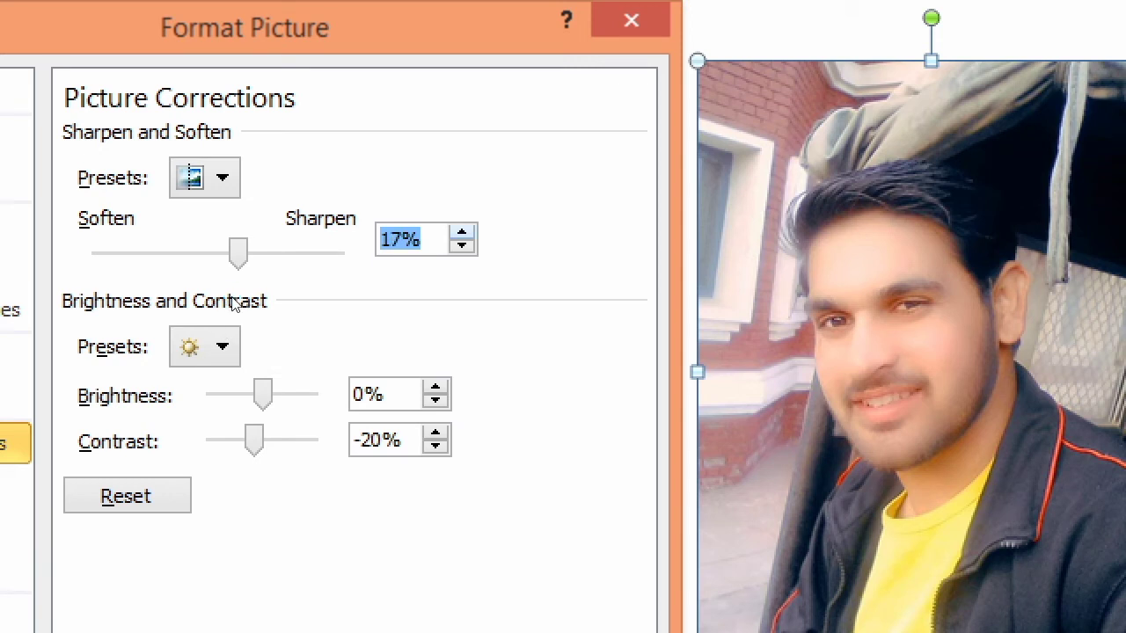
pyautogui.press('Up')
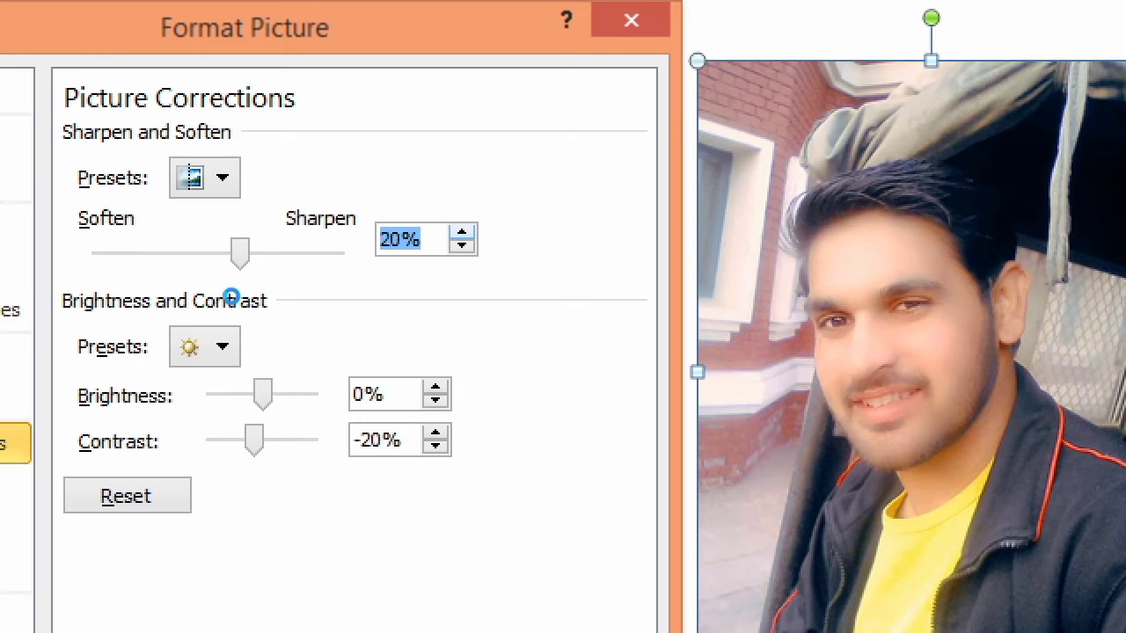
pyautogui.press('Up')
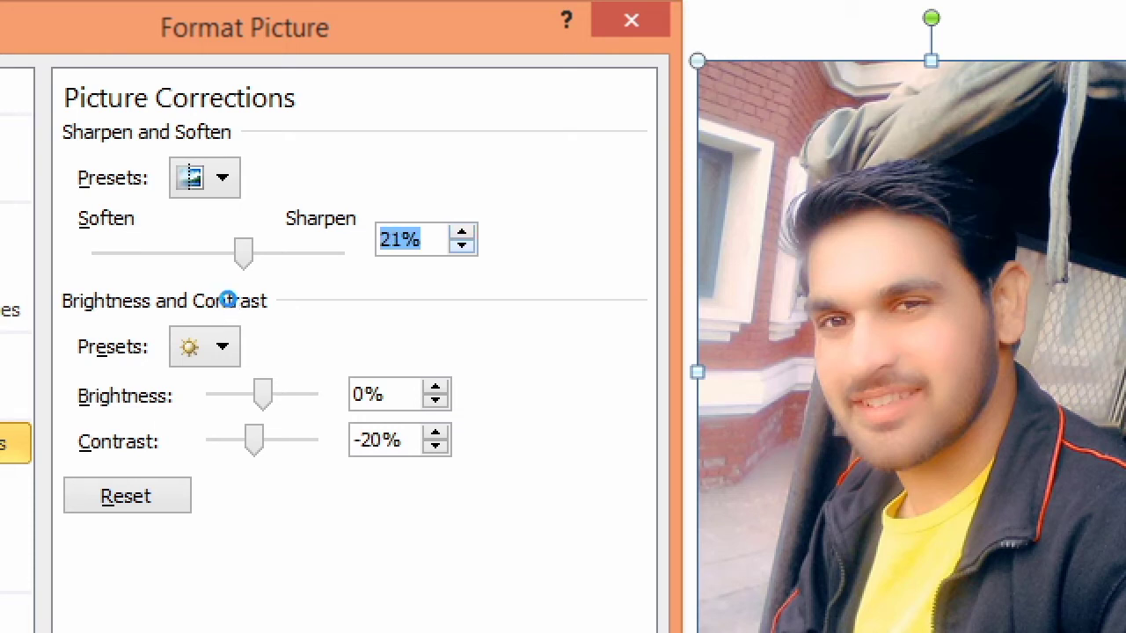
# - Fine-tune sharpness around 22%, then clear the Sharpen box and enter 15
pyautogui.press('Down')
pyautogui.press('Up')
pyautogui.press('Up')
pyautogui.press('Right')
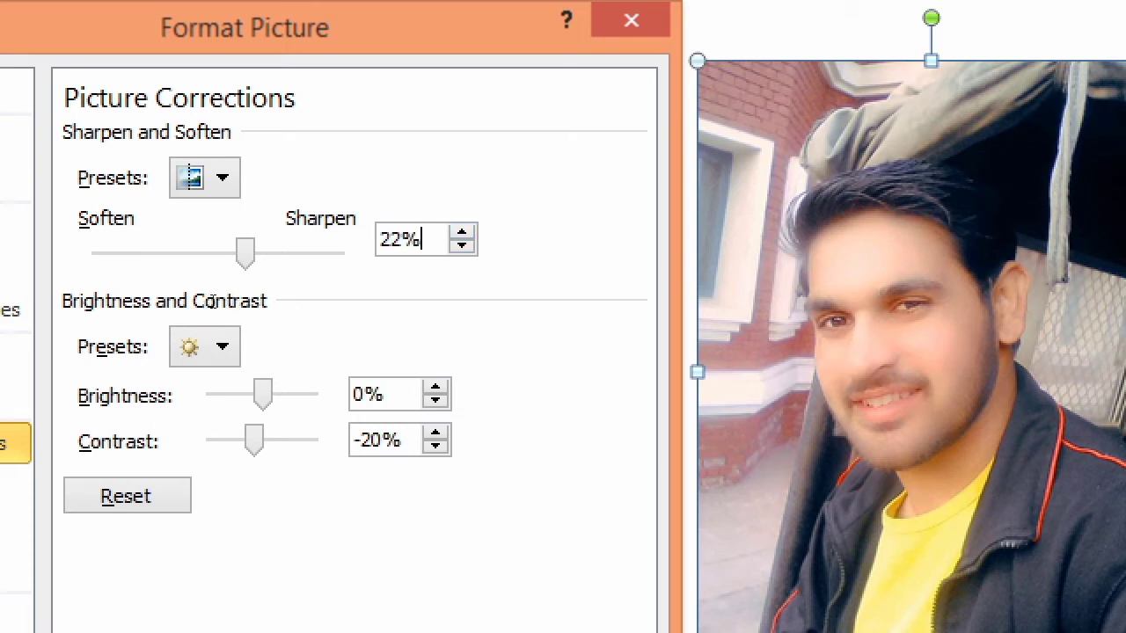
pyautogui.press('BackSpace')
pyautogui.press('BackSpace')
pyautogui.press('BackSpace')
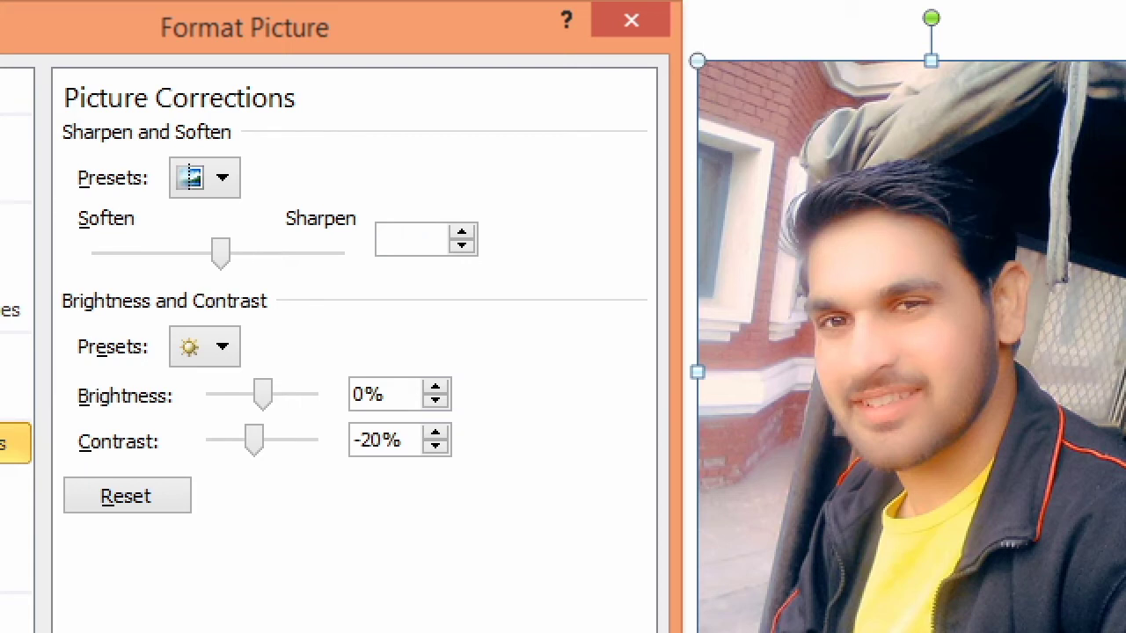
pyautogui.press('Return')
pyautogui.write('15')
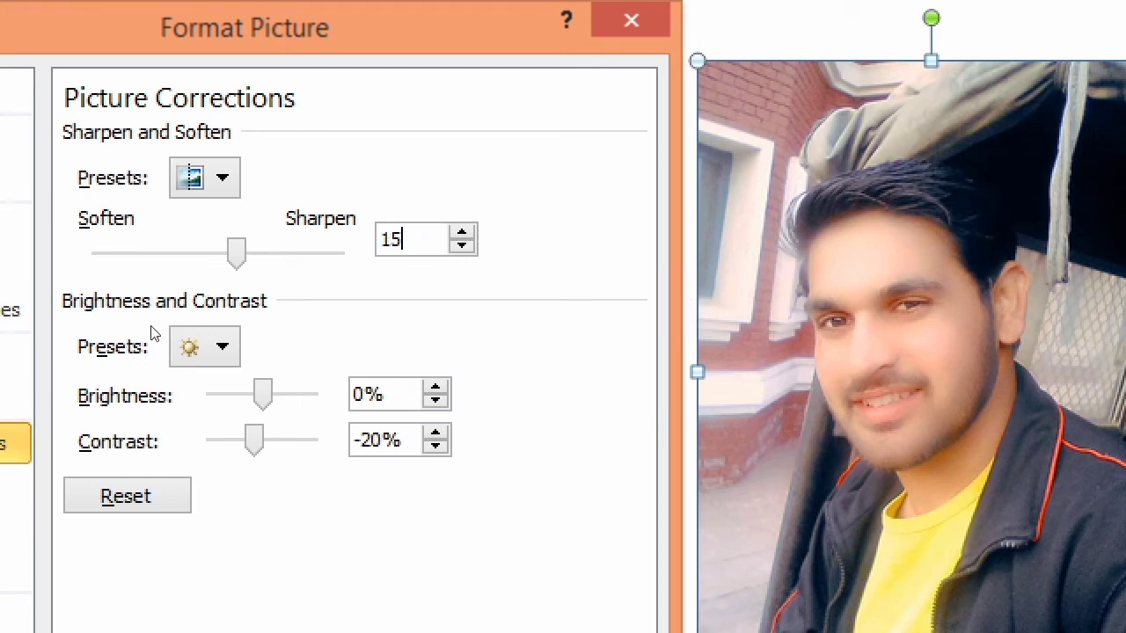
# - Try brightness/contrast presets 40%/0%, -40%, 0%/40%, finishing on Brightness 20%, Contrast 40%
pyautogui.click(111, 358)
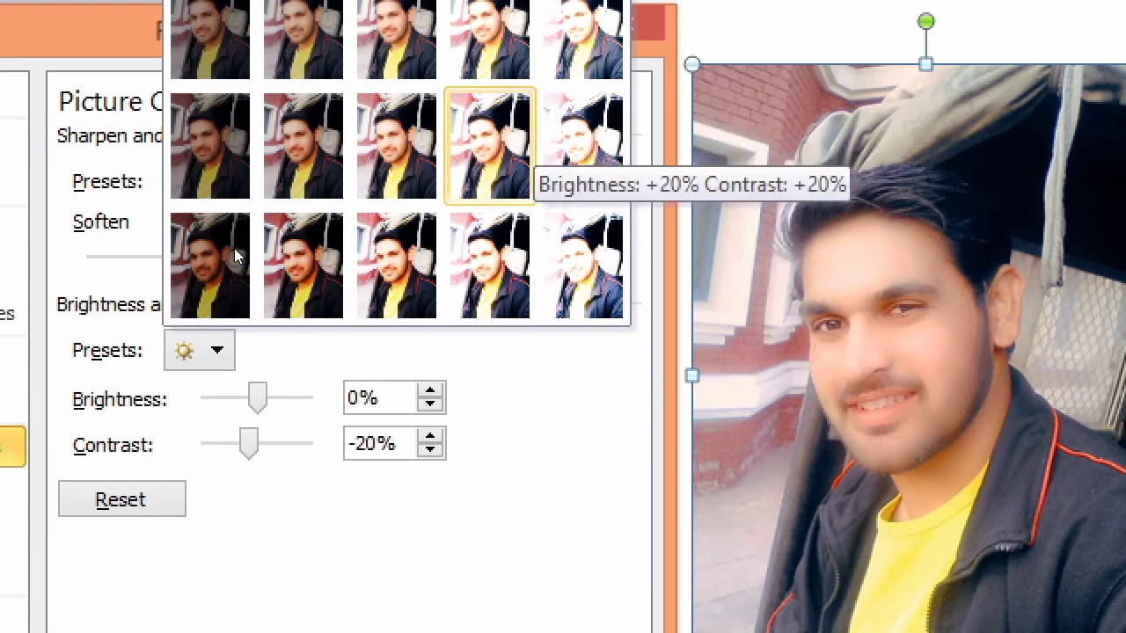
pyautogui.click(294, 199)
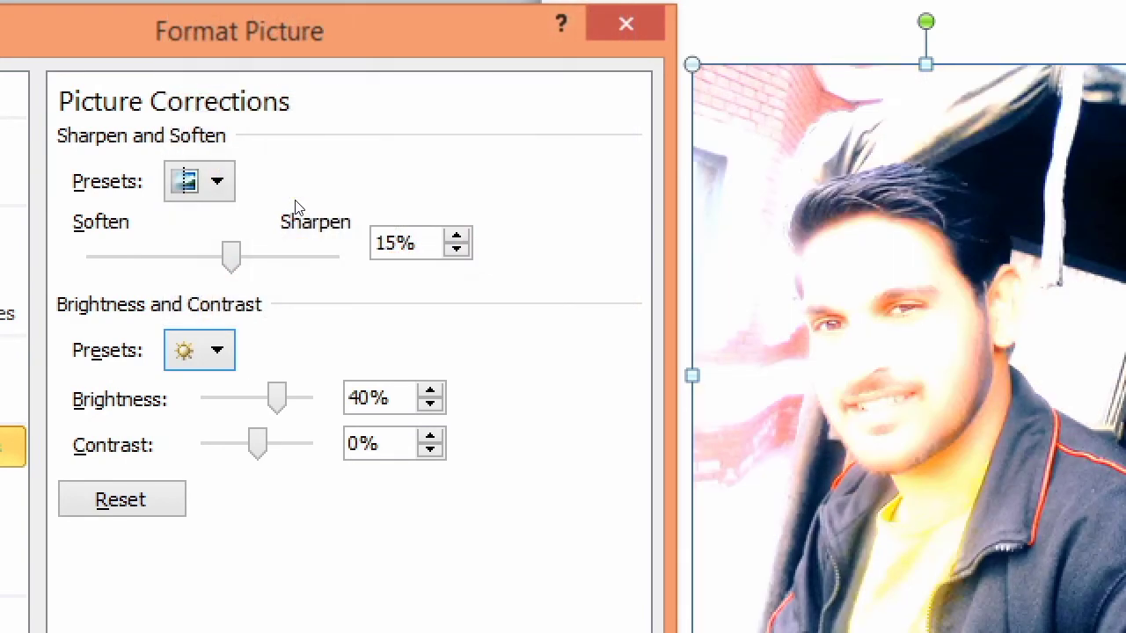
pyautogui.click(114, 361)
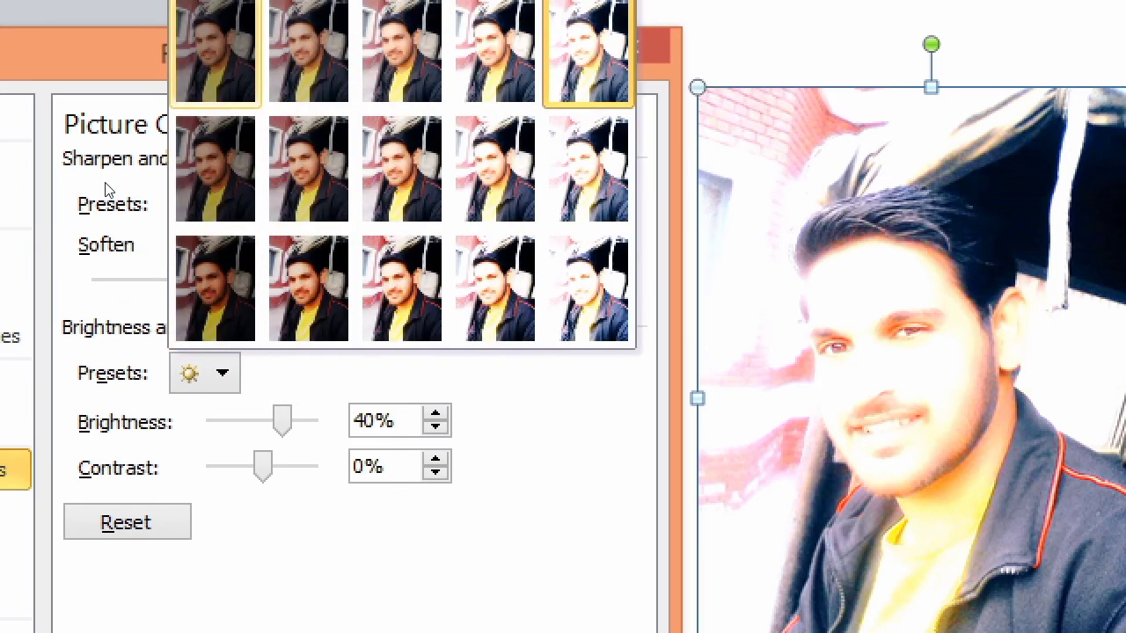
pyautogui.click(210, 39)
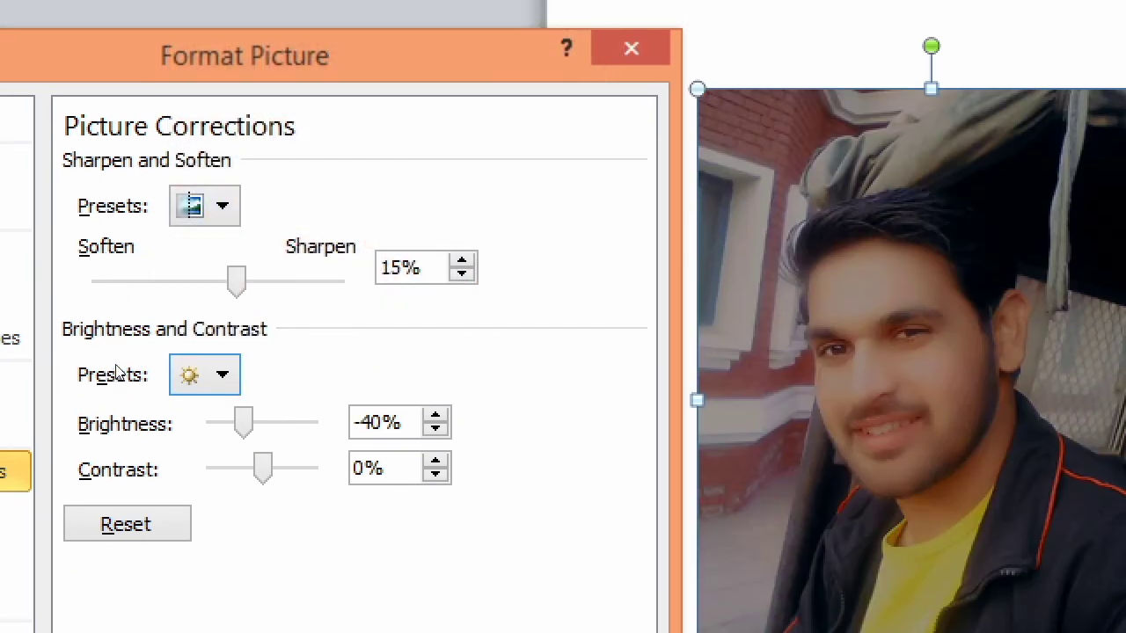
pyautogui.click(115, 360)
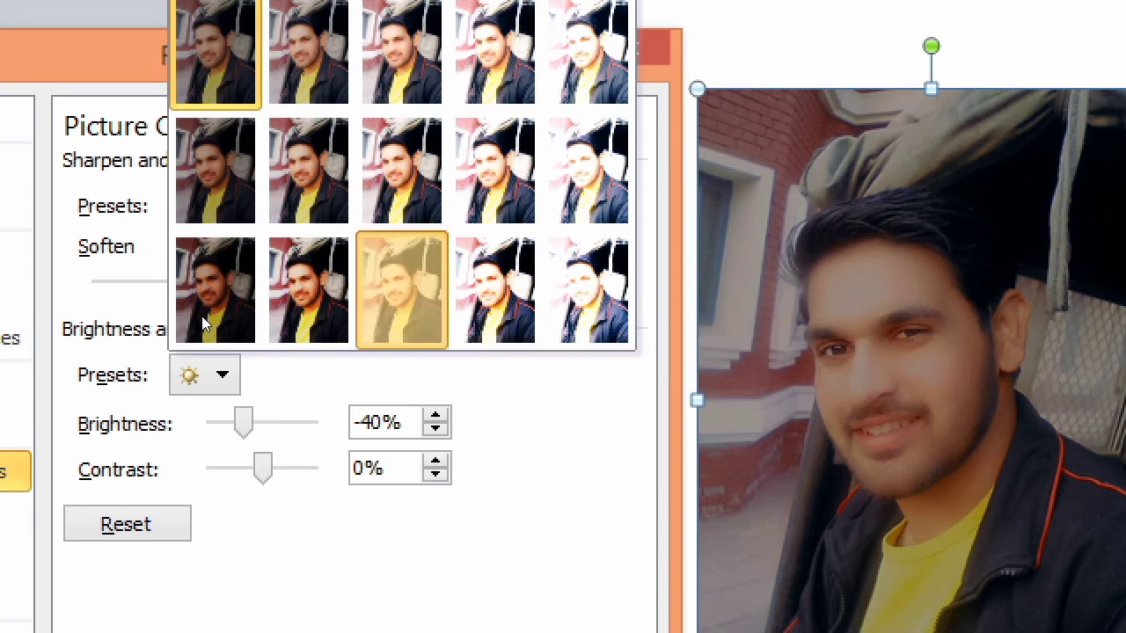
pyautogui.click(401, 290)
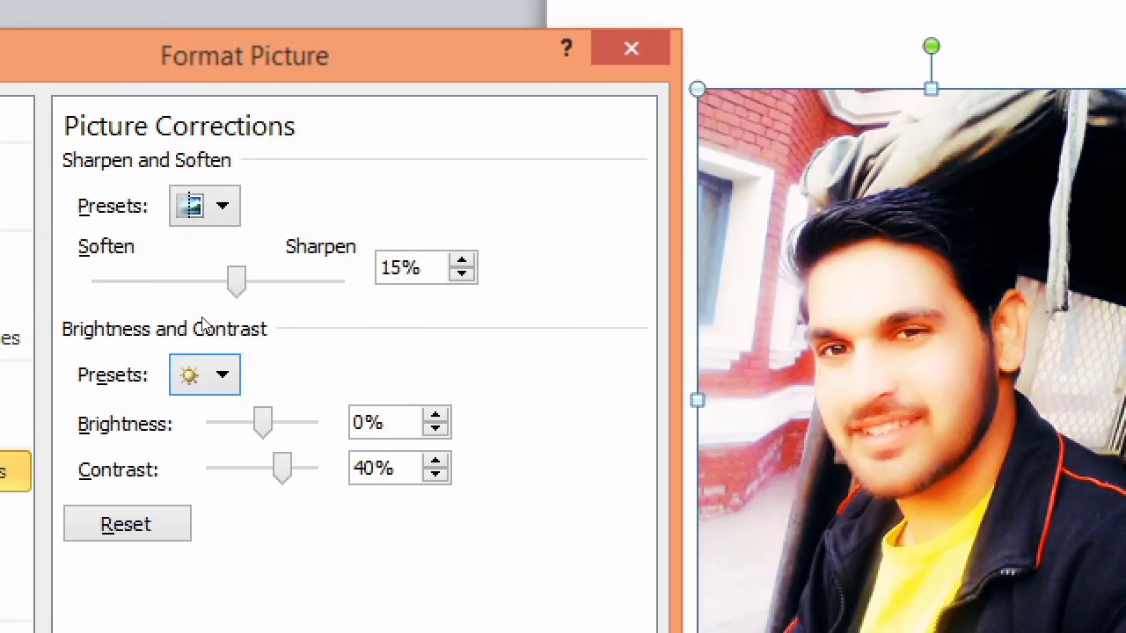
pyautogui.click(112, 360)
pyautogui.click(494, 317)
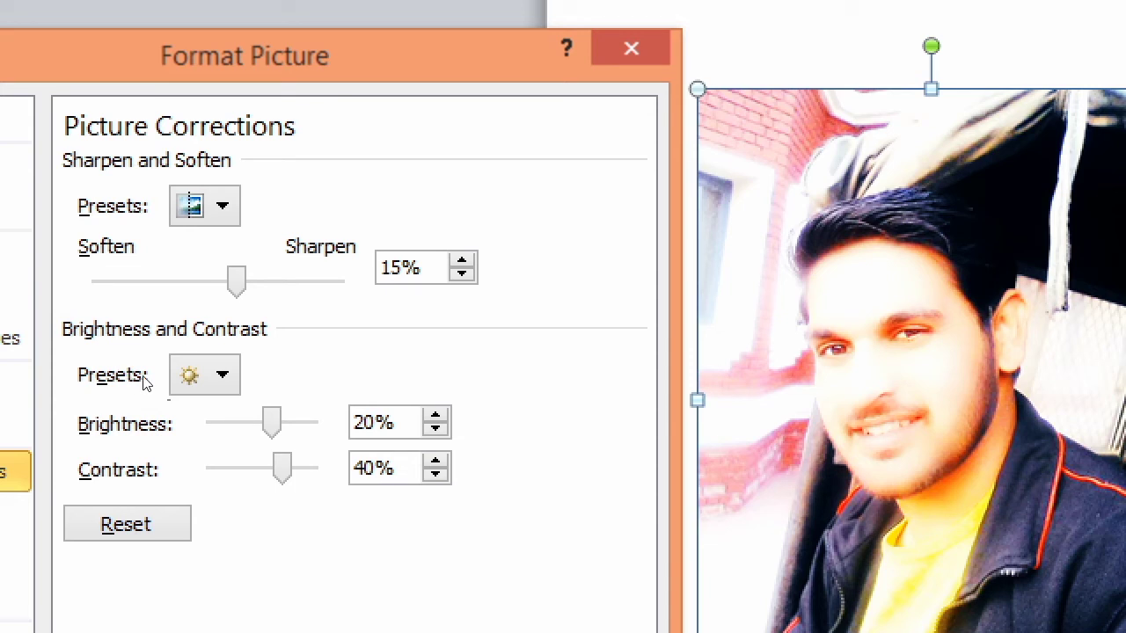
# - Sweep brightness between -100% and 85% with the keyboard, then nudge it down to the high 30s
pyautogui.click(141, 377)
pyautogui.press('Home')
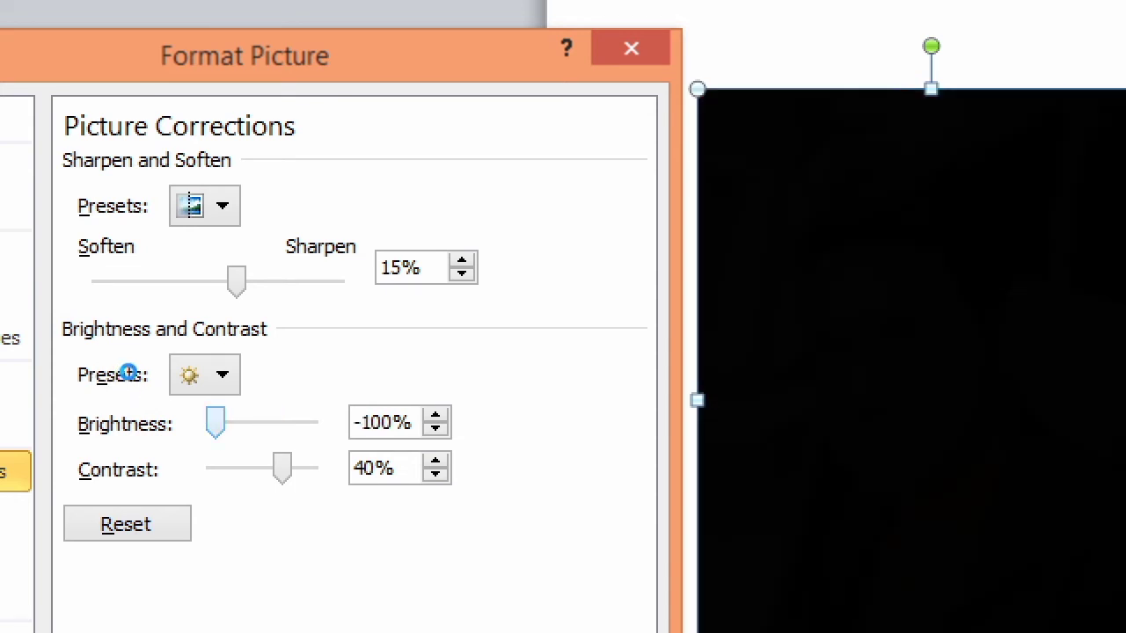
pyautogui.press('Right')
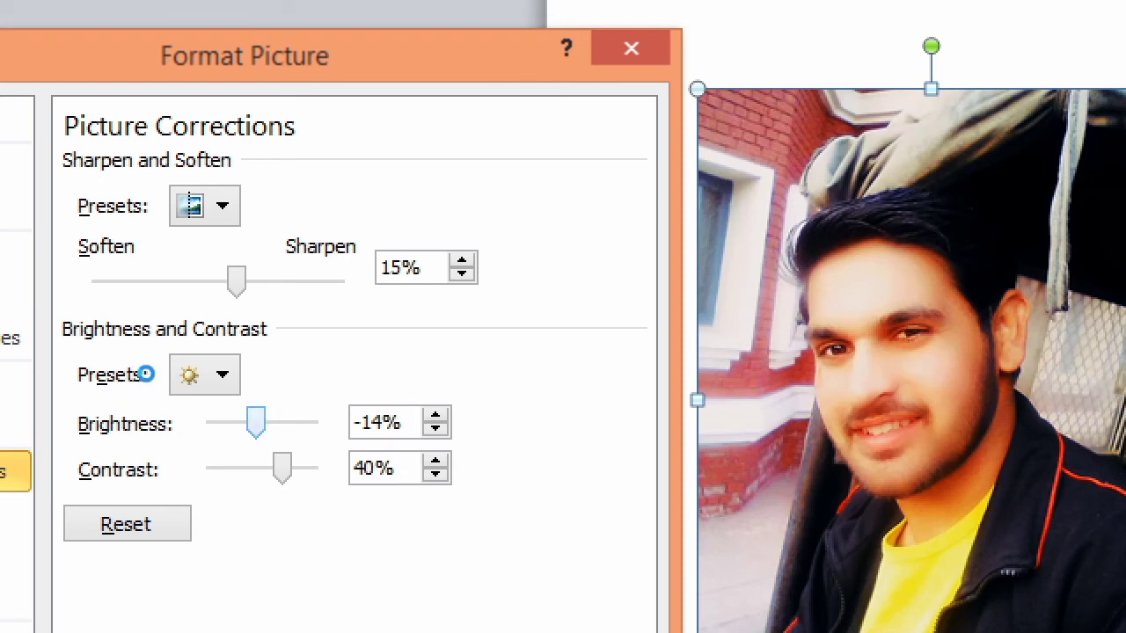
pyautogui.press('End')
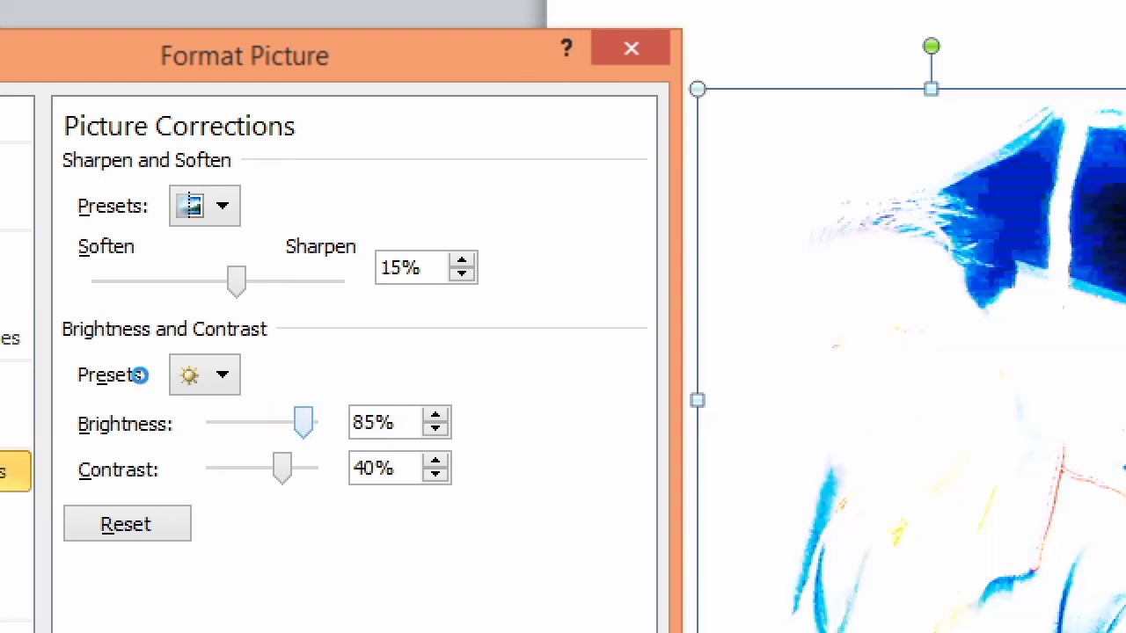
pyautogui.press('Left')
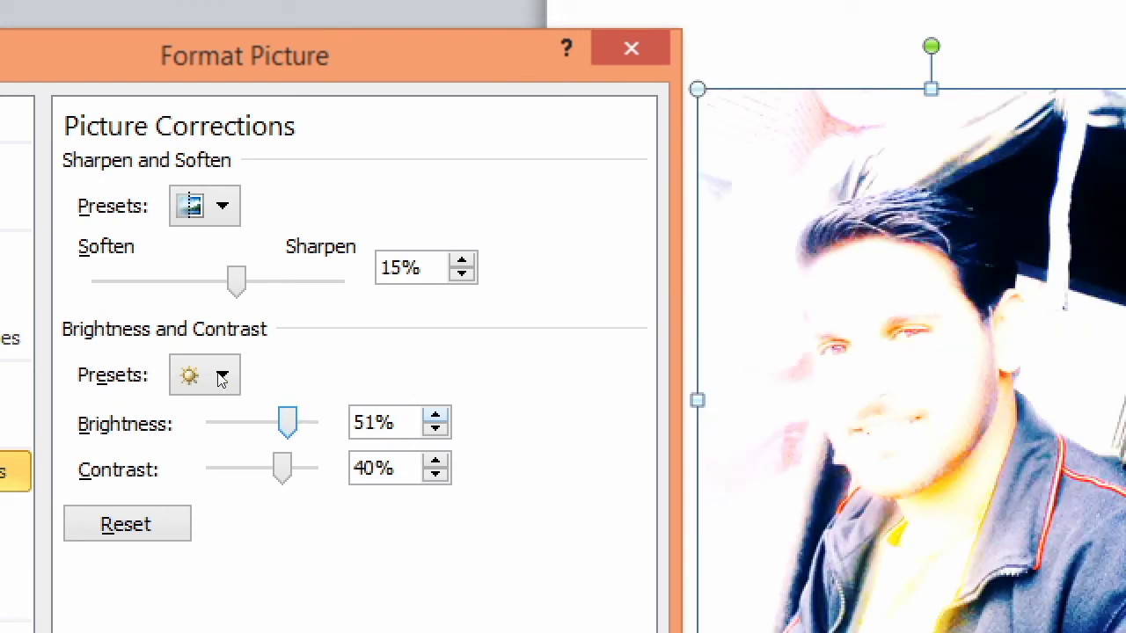
pyautogui.press('Tab')
pyautogui.press('Up')
pyautogui.press('Up')
pyautogui.press('Up')
pyautogui.press('Up')
pyautogui.press('Up')
pyautogui.press('Up')
pyautogui.press('Up')
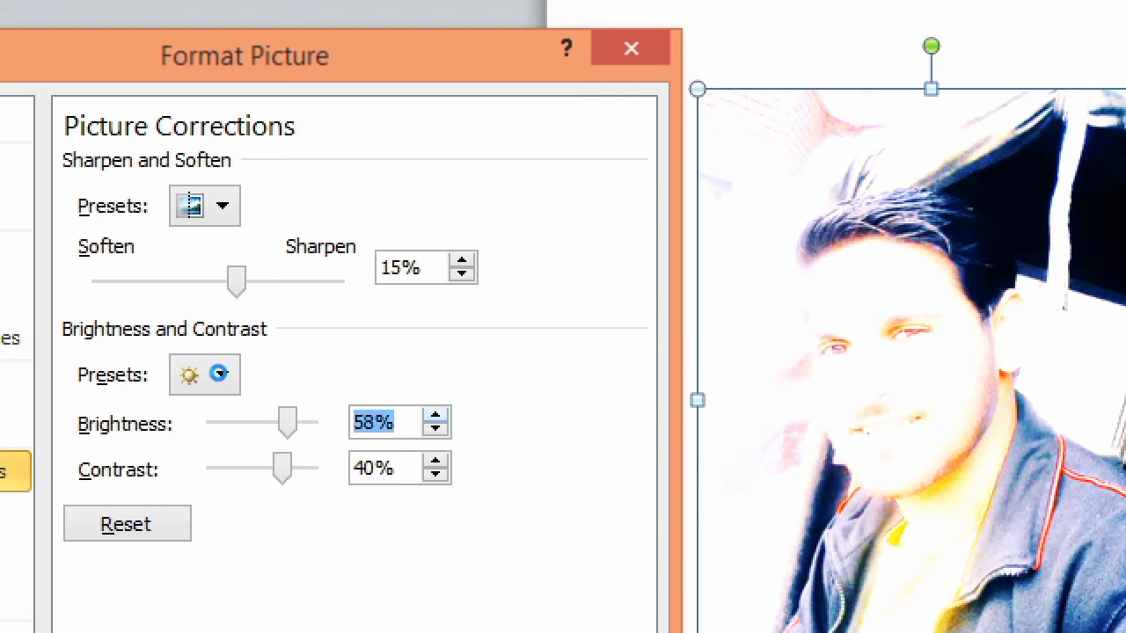
pyautogui.press('Up')
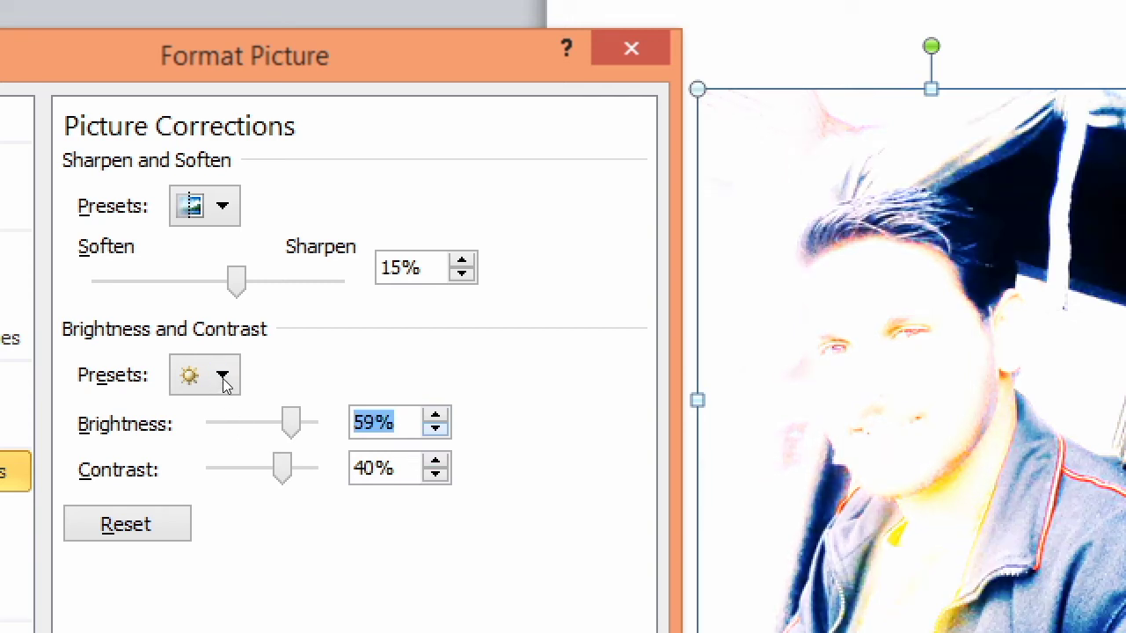
pyautogui.press('Down')
pyautogui.press('Down')
pyautogui.press('Down')
pyautogui.press('Down')
pyautogui.press('Down')
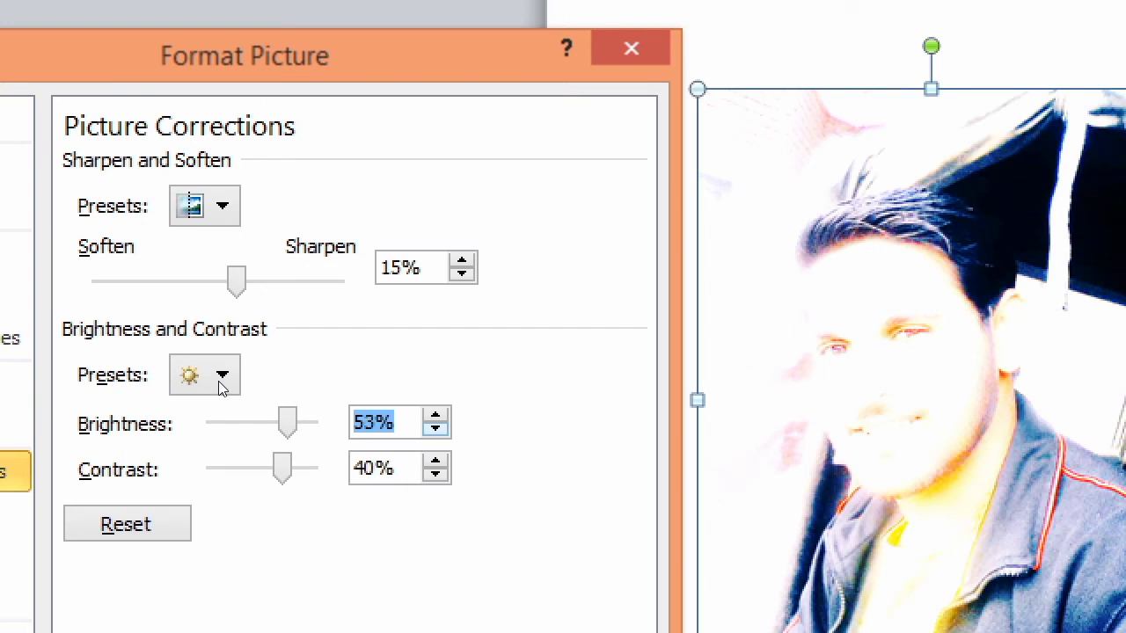
pyautogui.press('Down')
pyautogui.press('Down')
pyautogui.press('Down')
pyautogui.press('Down')
pyautogui.press('Down')
pyautogui.press('Down')
pyautogui.press('Down')
pyautogui.press('Down')
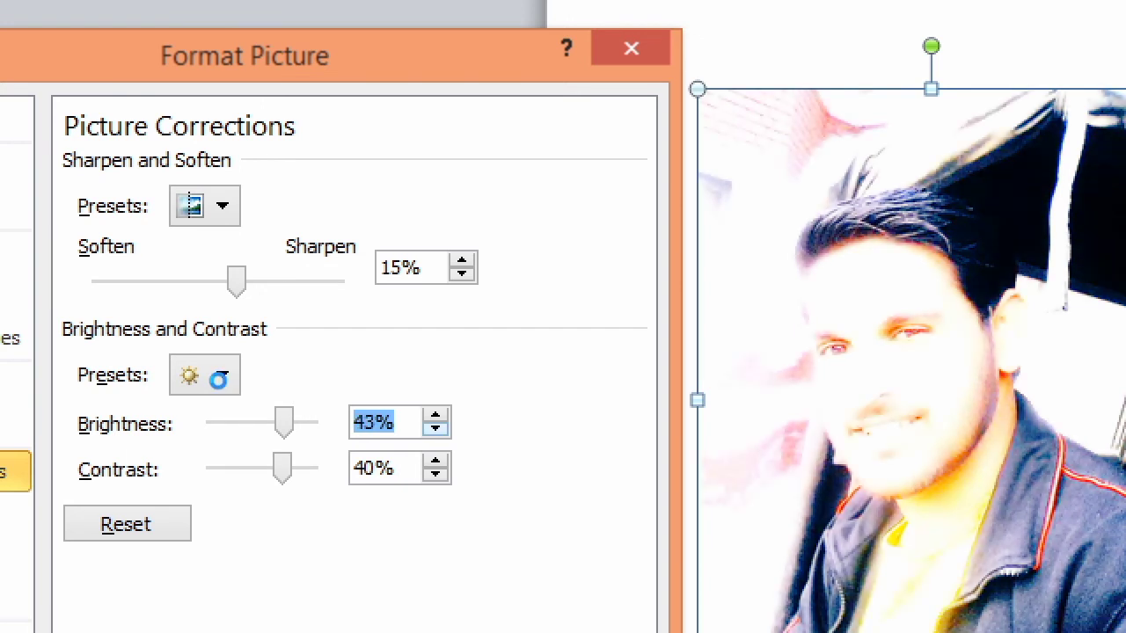
pyautogui.press('Down')
pyautogui.press('Down')
pyautogui.press('Down')
pyautogui.press('Down')
pyautogui.press('Down')
pyautogui.press('Down')
pyautogui.press('Down')
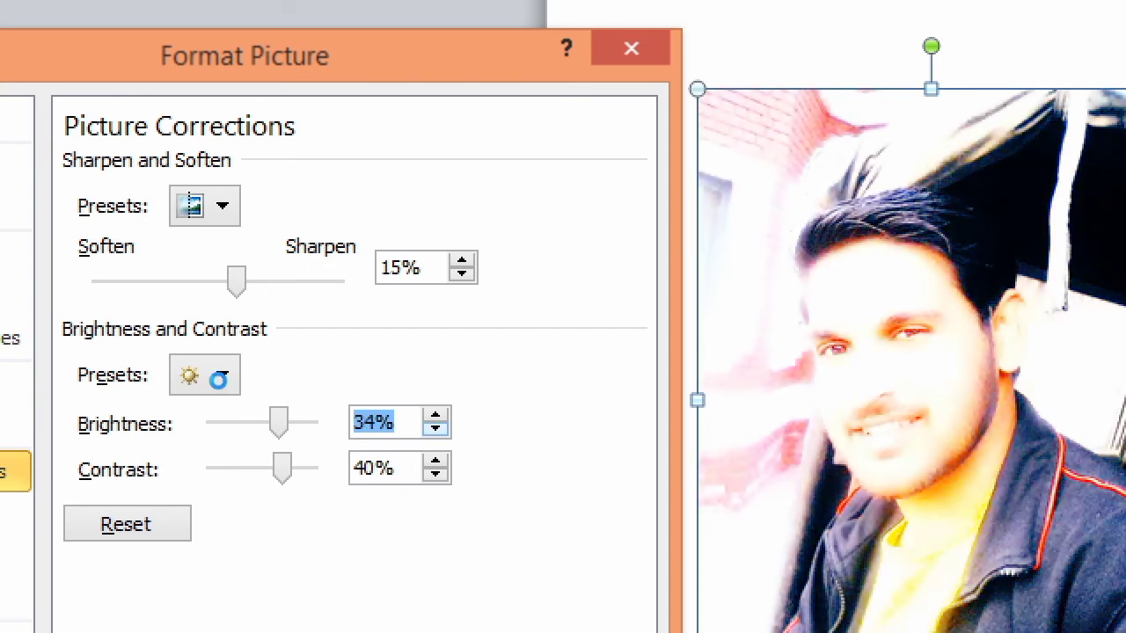
pyautogui.press('Down')
pyautogui.press('Down')
pyautogui.press('Down')
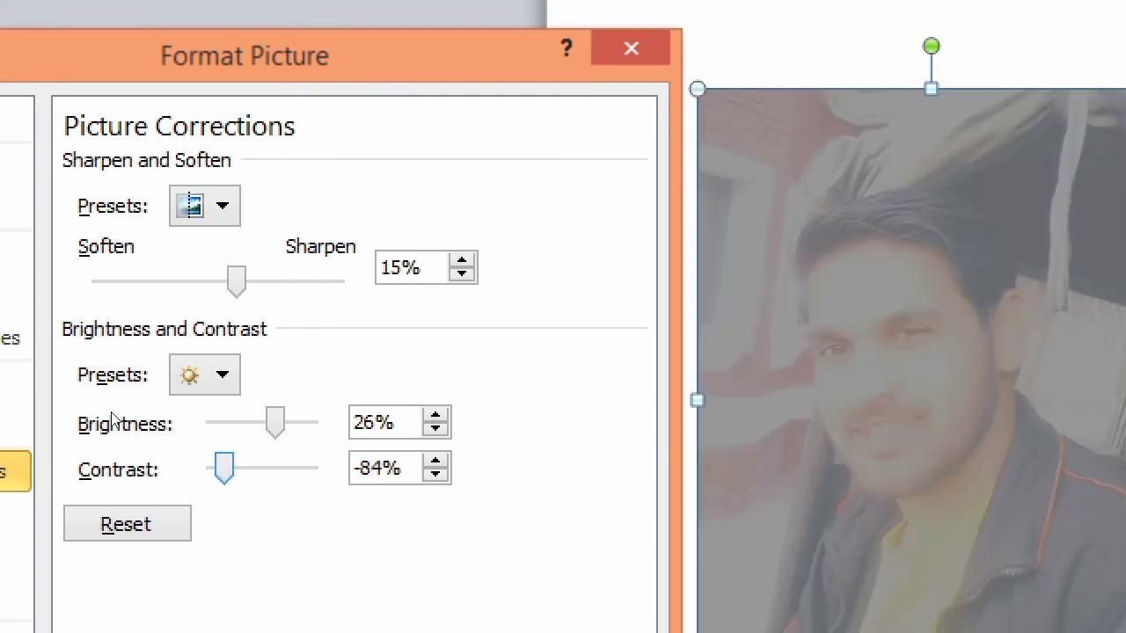
# - Push contrast to 100%, then lower it step by step to 61%
pyautogui.press('End')
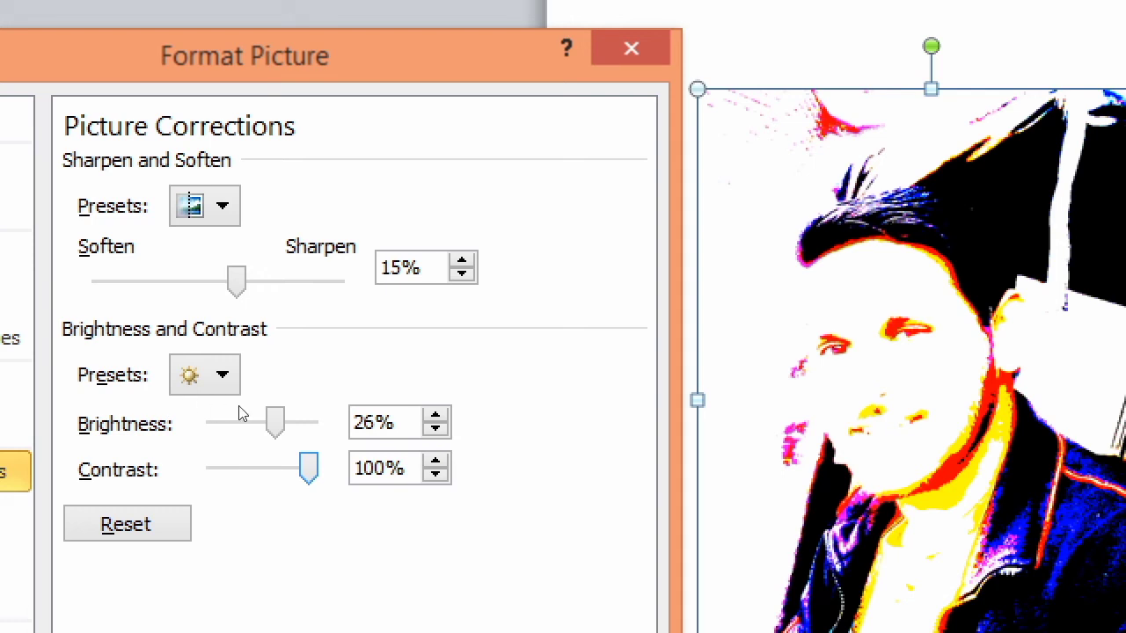
pyautogui.press('Down')
pyautogui.press('Down')
pyautogui.press('Down')
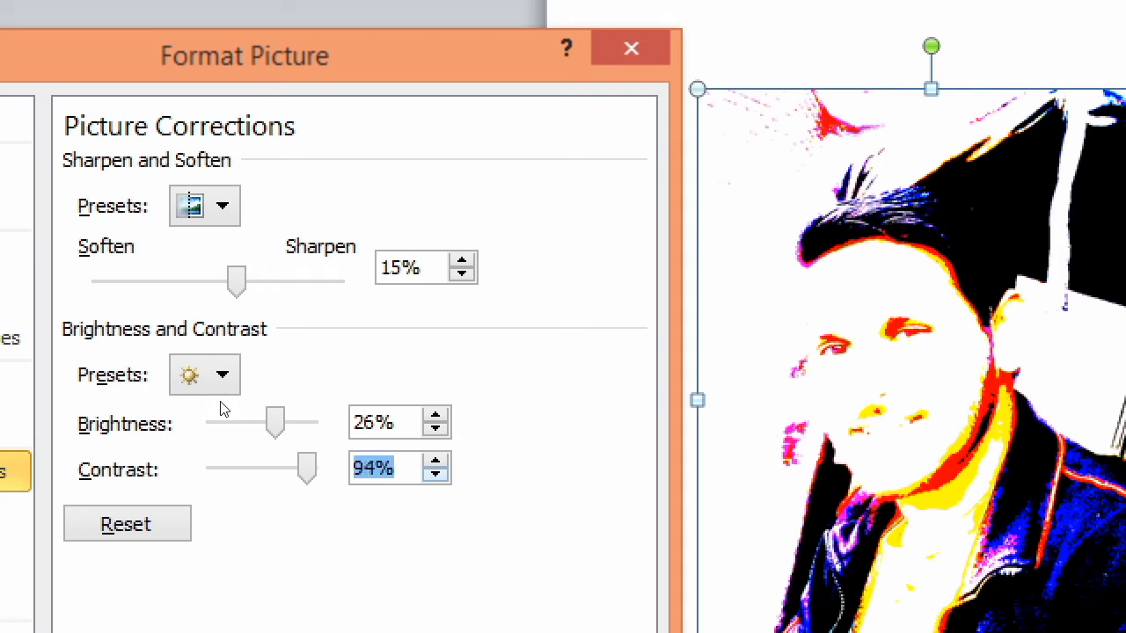
pyautogui.press('Down')
pyautogui.press('Down')
pyautogui.press('Down')
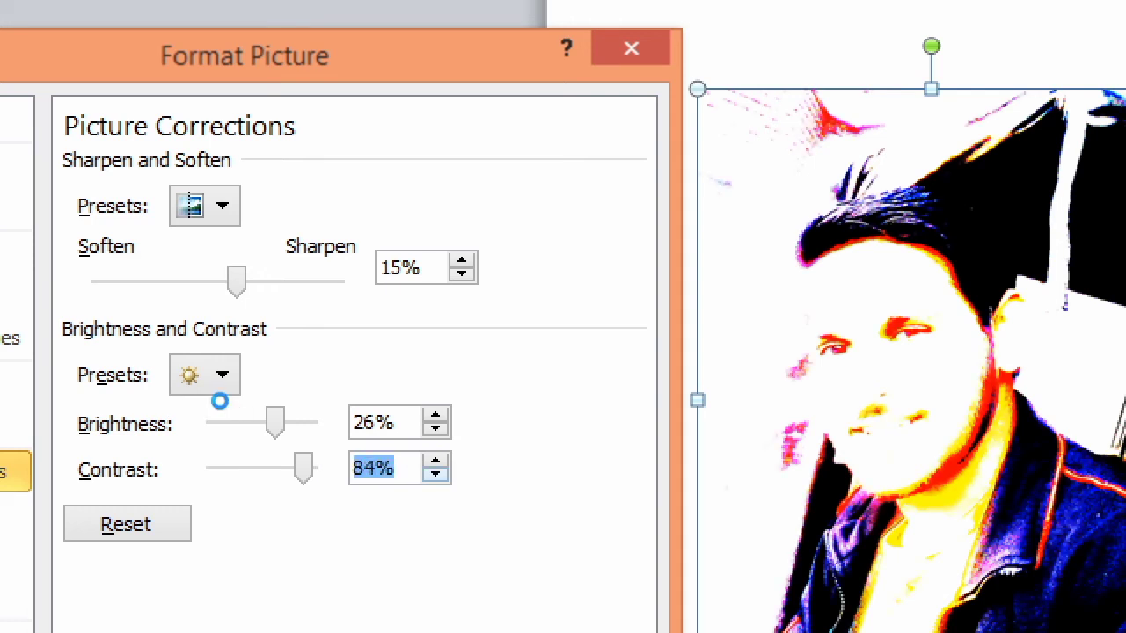
pyautogui.press('Down')
pyautogui.press('Down')
pyautogui.press('Down')
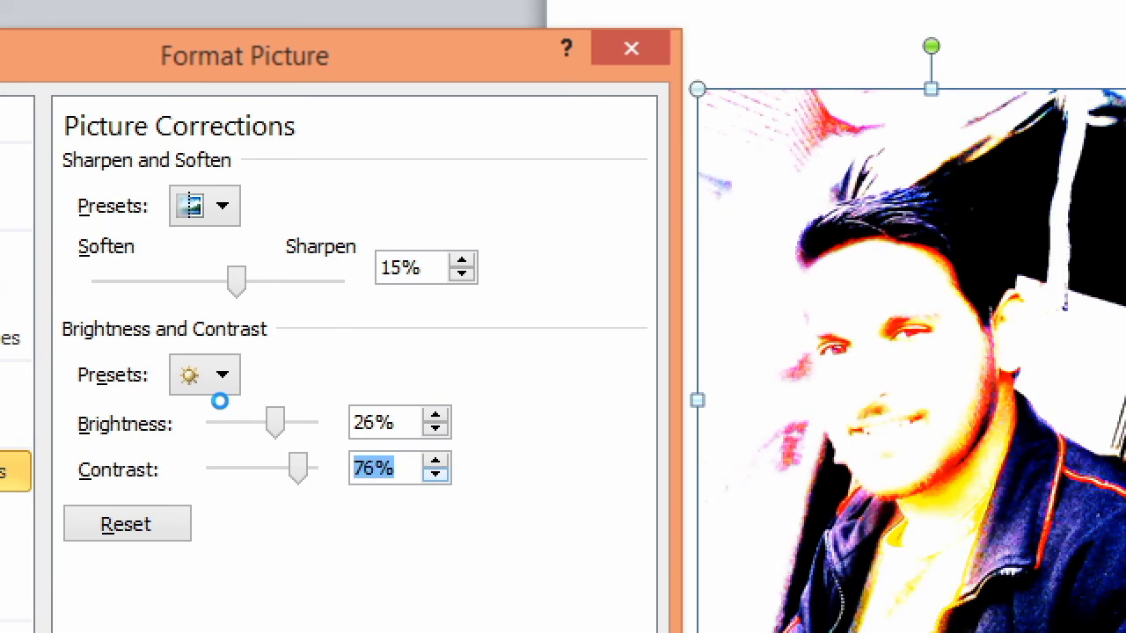
pyautogui.press('Down')
pyautogui.press('Down')
pyautogui.press('Down')
pyautogui.press('Down')
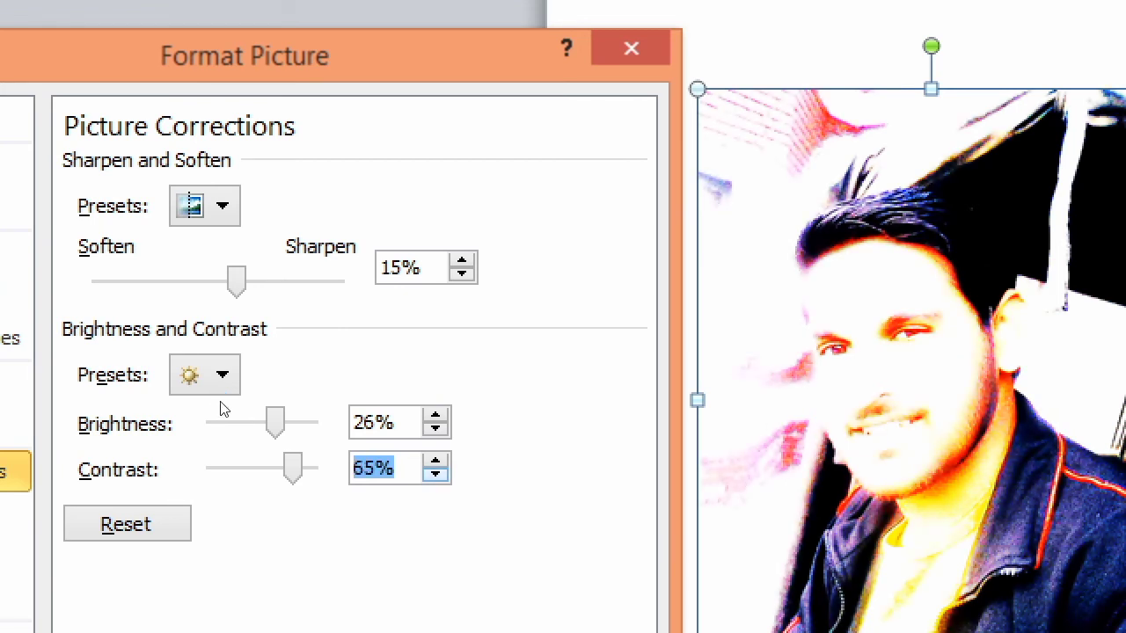
pyautogui.press('Down')
pyautogui.press('Down')
pyautogui.press('Right')
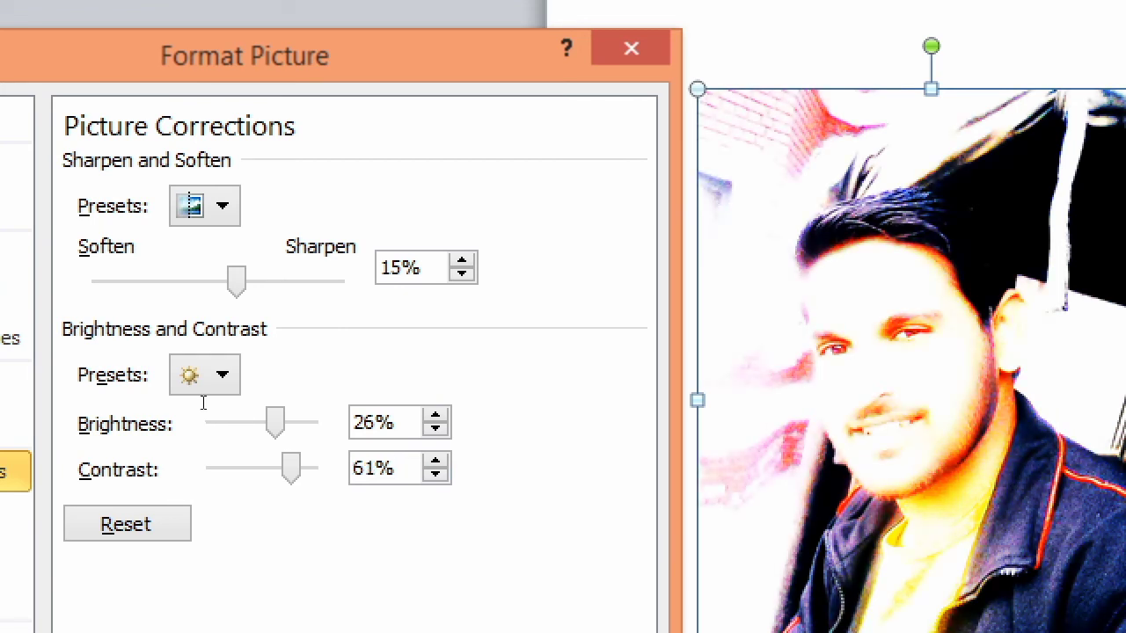
# - Enter 10 in the Contrast box and 10 in the Brightness box, then commit
pyautogui.press('BackSpace')
pyautogui.press('BackSpace')
pyautogui.press('BackSpace')
pyautogui.press('Return')
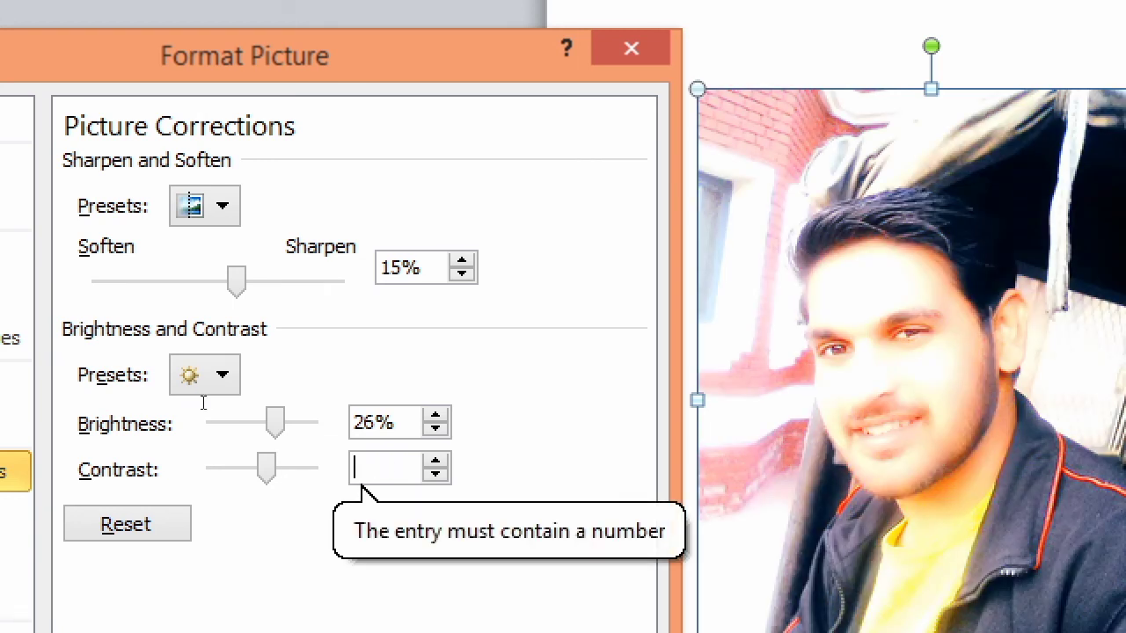
pyautogui.write('10')
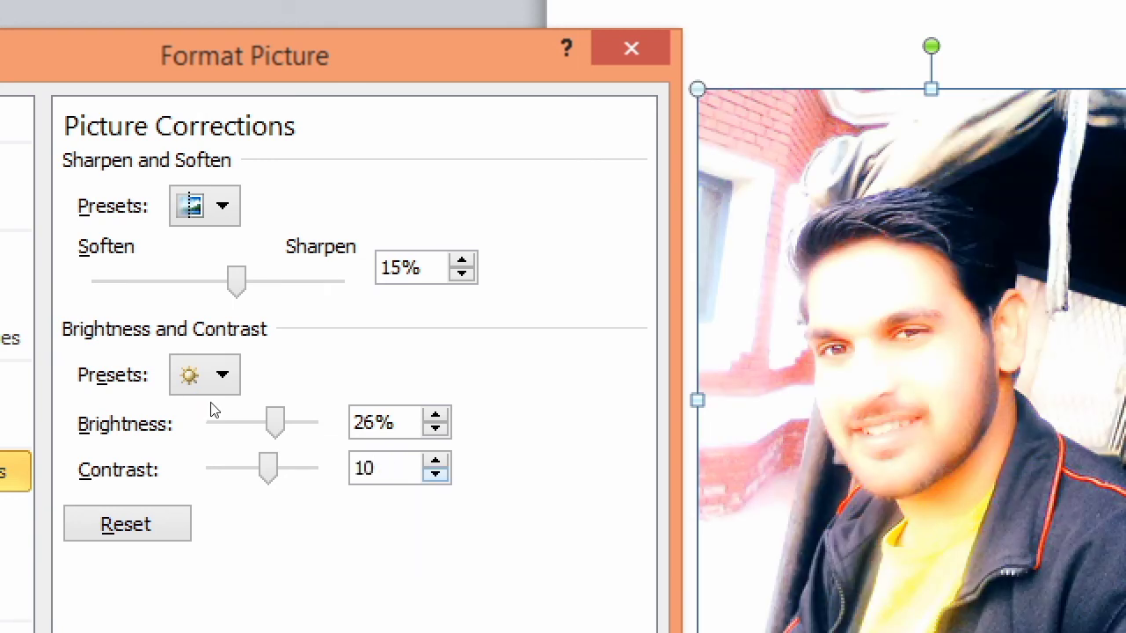
pyautogui.hotkey('shift', 'Tab')
pyautogui.press('BackSpace')
pyautogui.press('BackSpace')
pyautogui.press('BackSpace')
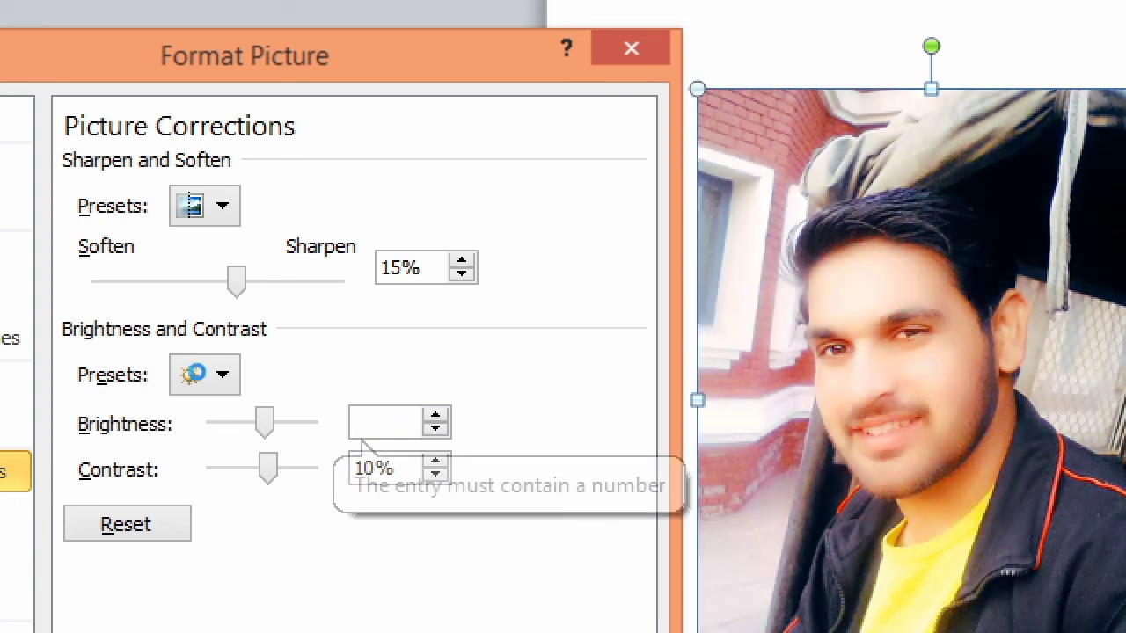
pyautogui.write('10')
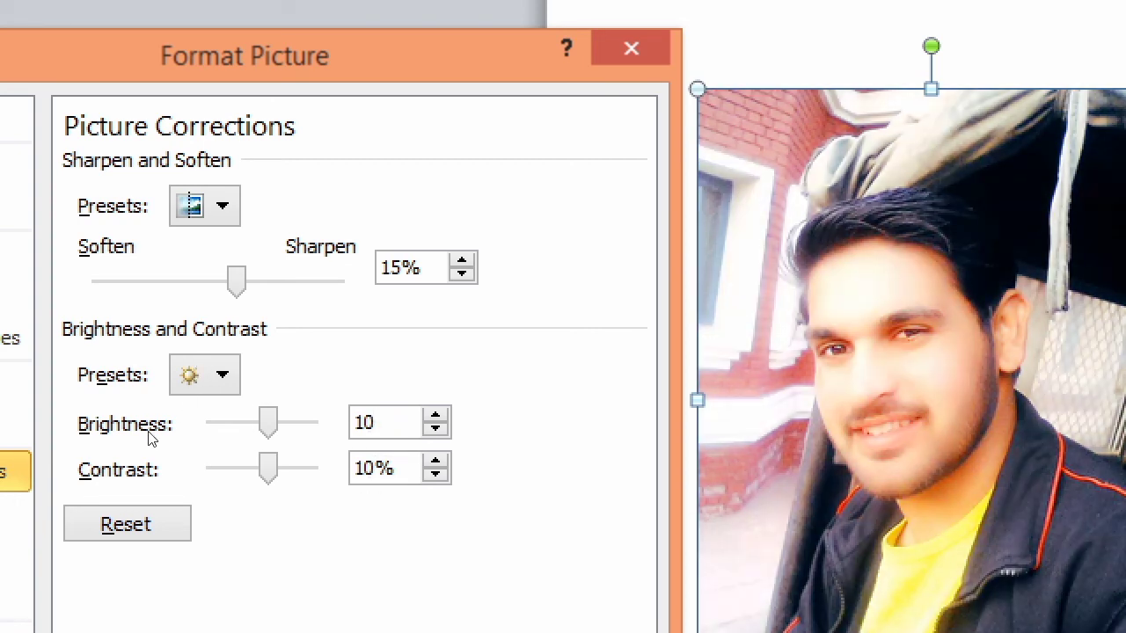
pyautogui.press('Tab')
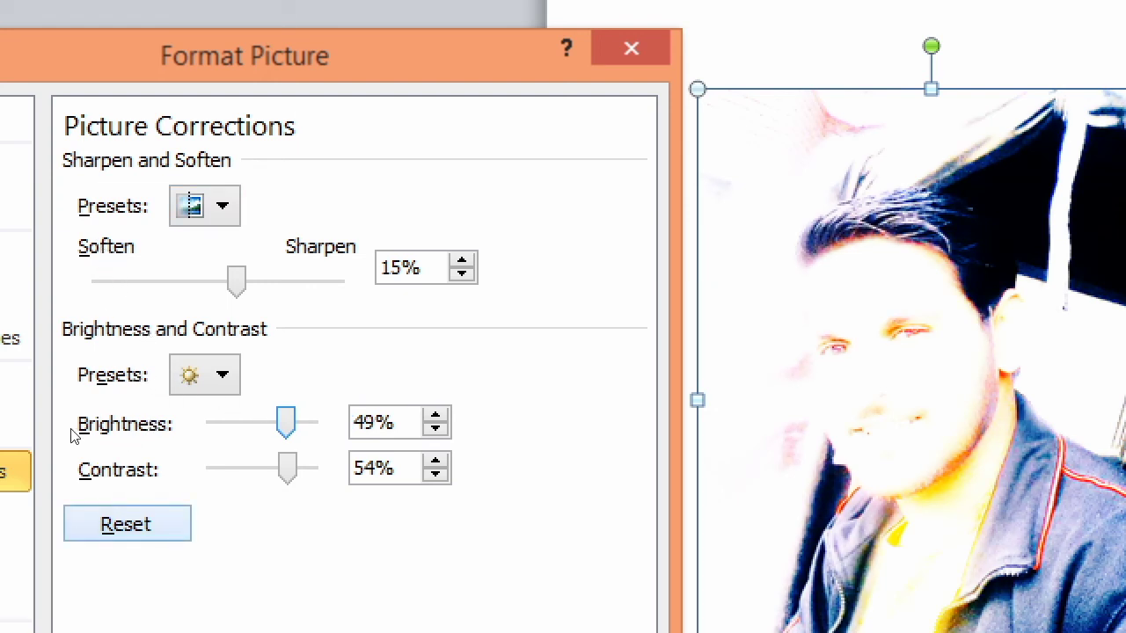
# - Reset the picture corrections so Sharpen, Brightness and Contrast all read 0%
pyautogui.press('Return')
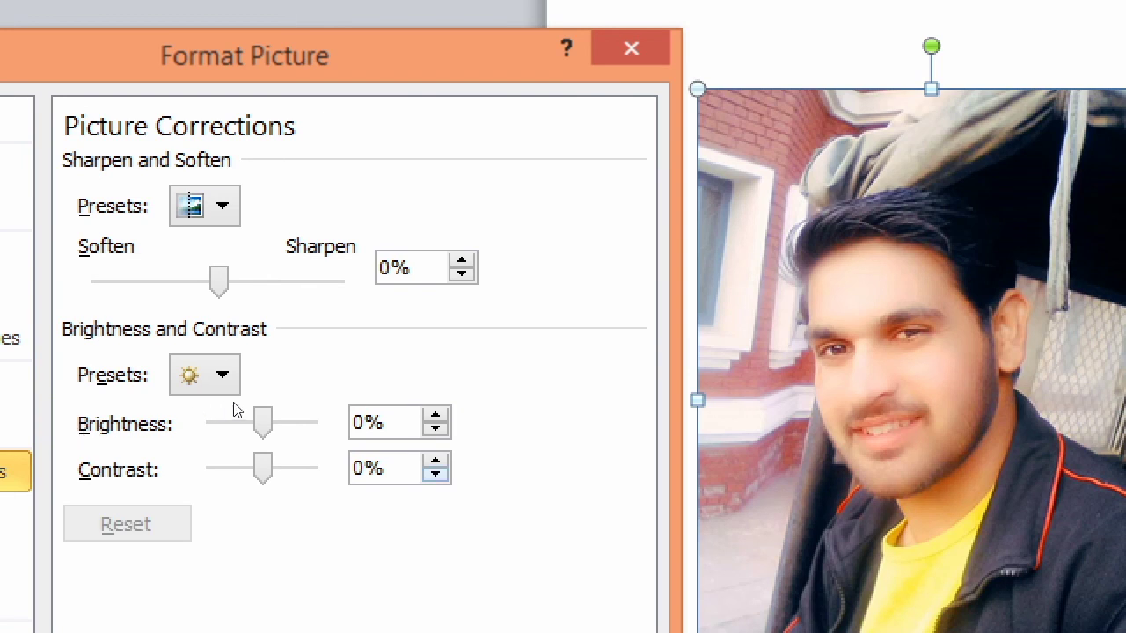